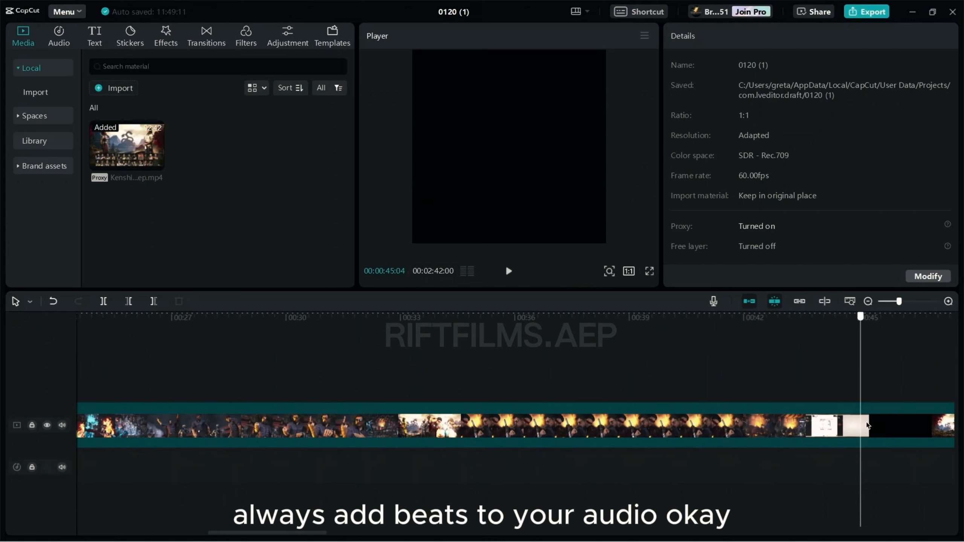
Step: Scrub ahead to around 1:13 in the footage and delete the rest of the video
{"action": "scroll", "coordinate": [503, 377], "scroll_direction": "right", "scroll_amount": 5}
{"action": "left_click", "coordinate": [493, 378]}
{"action": "left_click_drag", "start_coordinate": [493, 377], "coordinate": [914, 409]}
{"action": "scroll", "coordinate": [913, 409], "scroll_direction": "right", "scroll_amount": 14}
{"action": "left_click", "coordinate": [587, 391]}
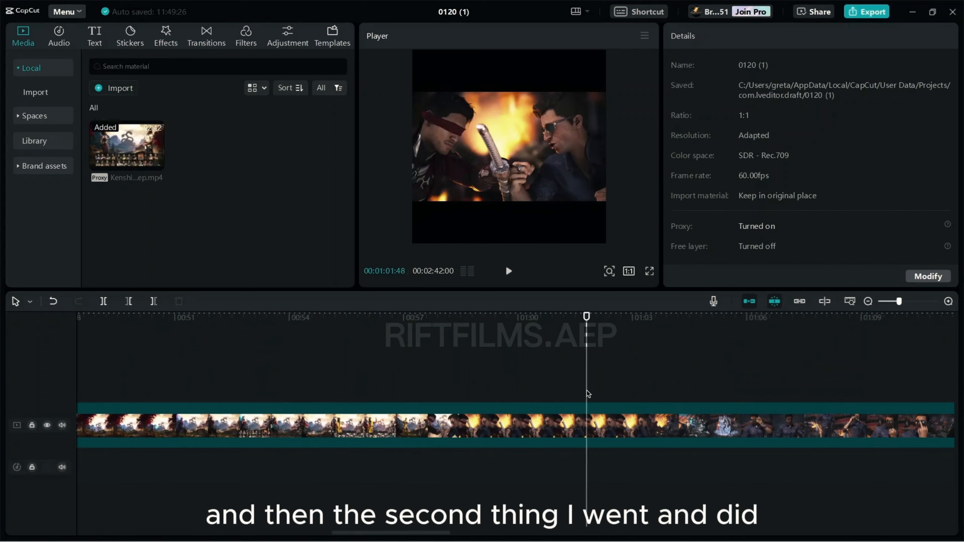
{"action": "left_click_drag", "start_coordinate": [587, 390], "coordinate": [758, 424]}
{"action": "scroll", "coordinate": [758, 425], "scroll_direction": "right", "scroll_amount": 8}
{"action": "scroll", "coordinate": [758, 424], "scroll_direction": "right", "scroll_amount": 1}
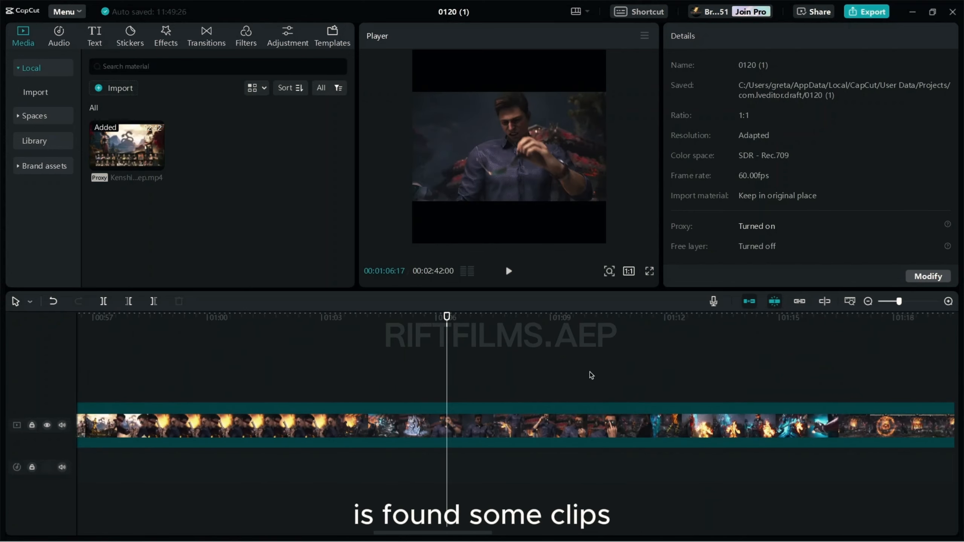
{"action": "left_click_drag", "start_coordinate": [590, 372], "coordinate": [756, 395]}
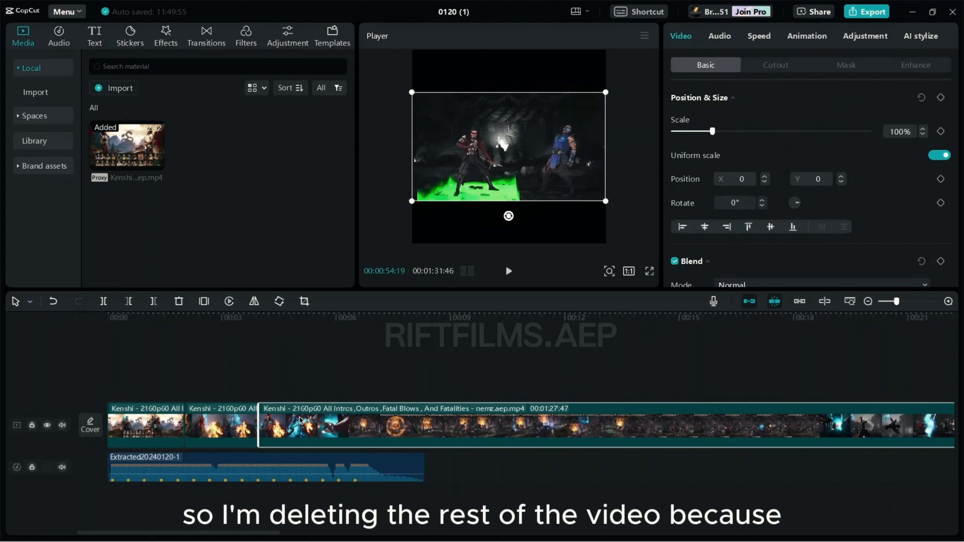
{"action": "key", "text": "Delete"}
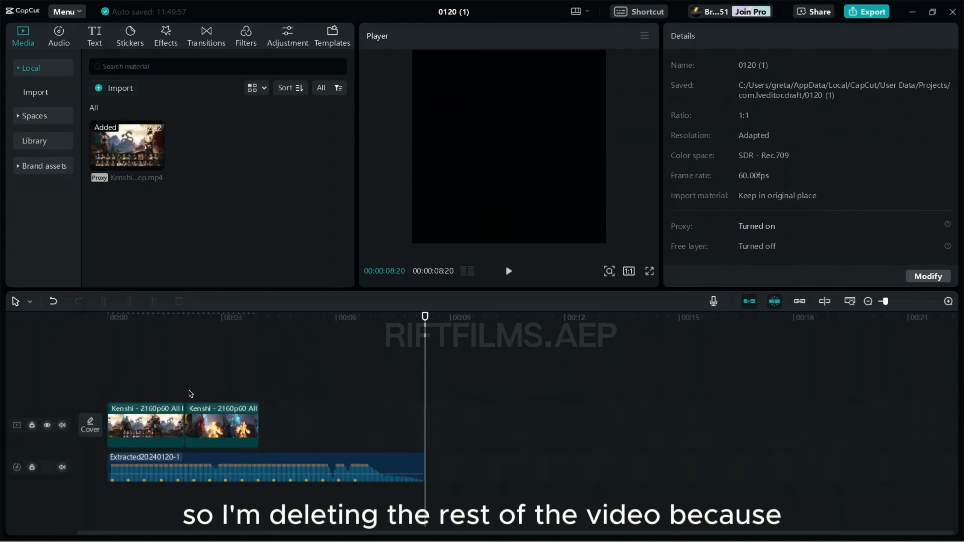
Step: Slow both remaining Kenshi clips to 0.5x with Optical flow smooth slow-mo, then select the first clip
{"action": "left_click", "coordinate": [159, 386]}
{"action": "left_click_drag", "start_coordinate": [159, 387], "coordinate": [103, 397]}
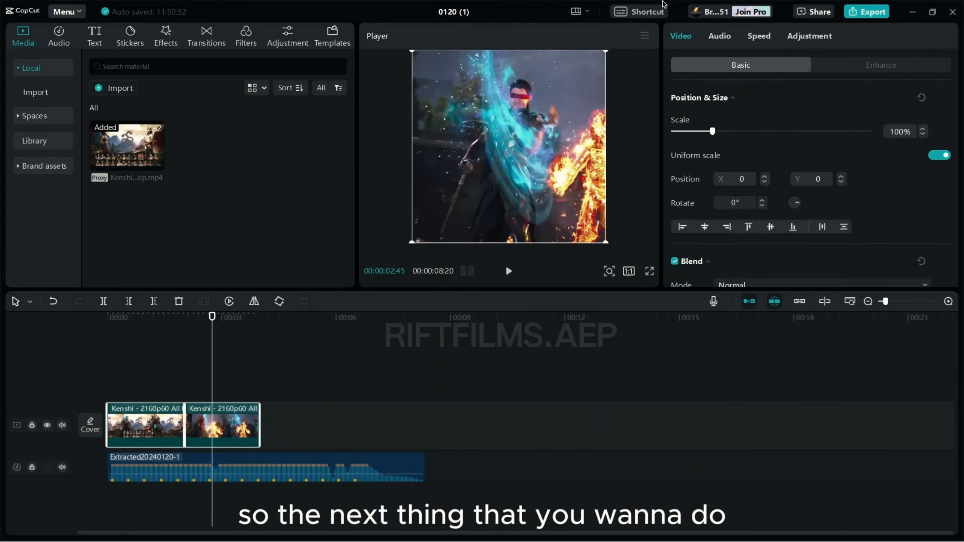
{"action": "left_click", "coordinate": [768, 36]}
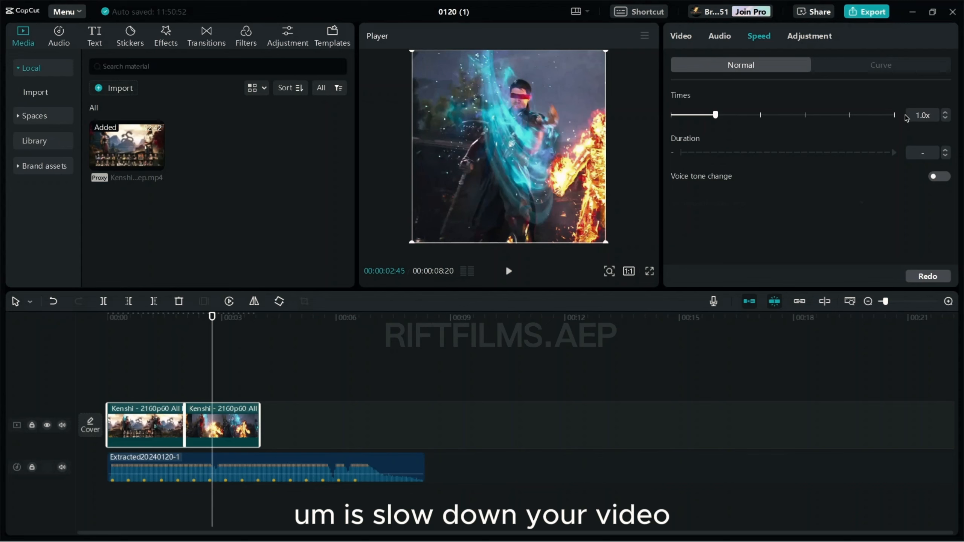
{"action": "left_click_drag", "start_coordinate": [928, 111], "coordinate": [862, 109]}
{"action": "type", "text": "0."}
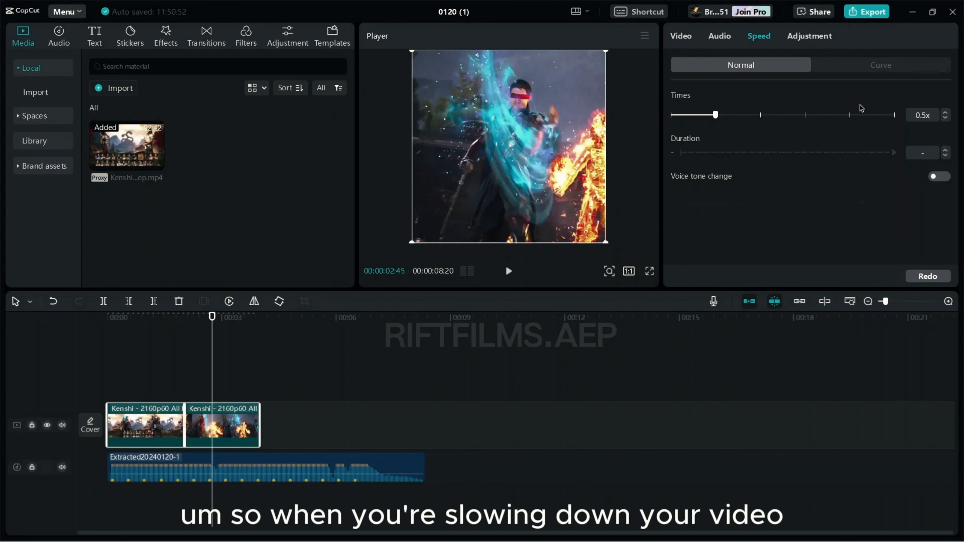
{"action": "type", "text": "5"}
{"action": "key", "text": "Return"}
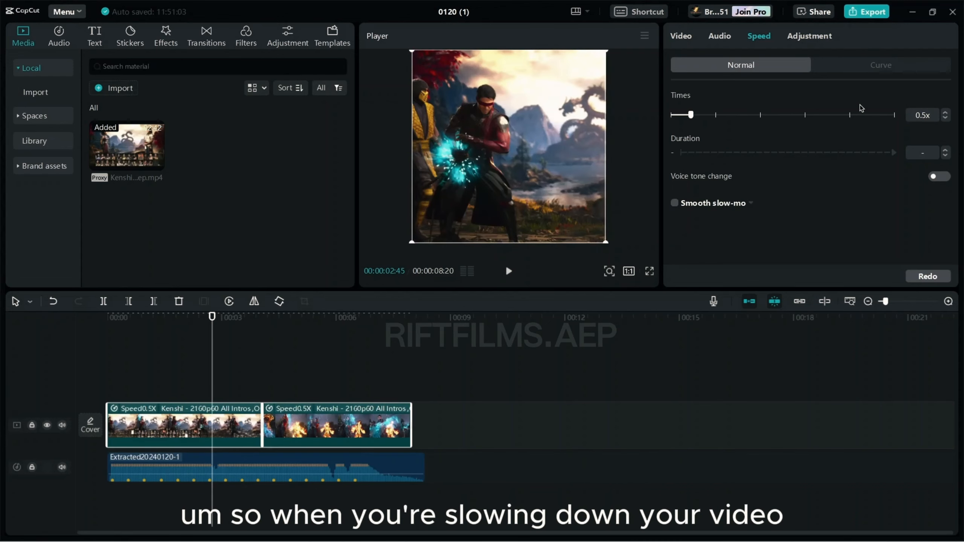
{"action": "left_click", "coordinate": [676, 202]}
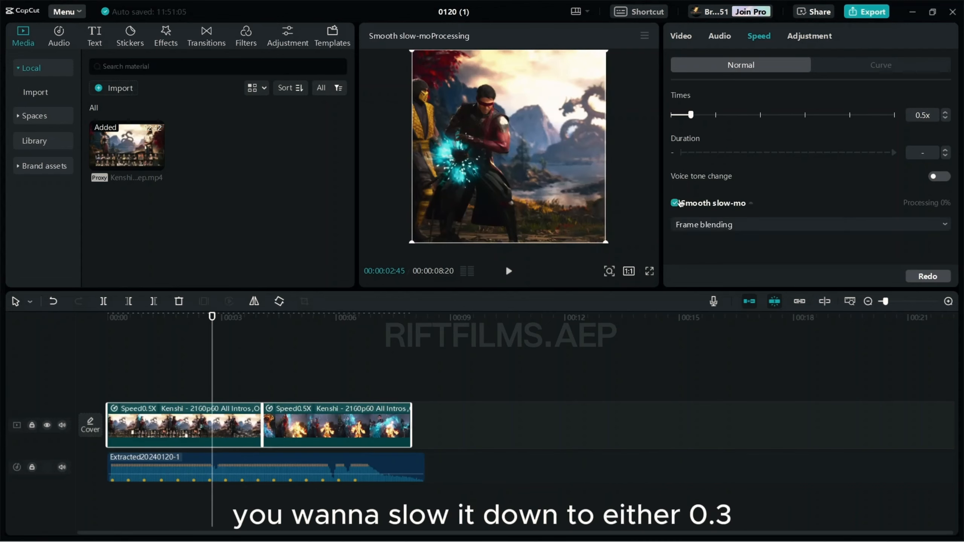
{"action": "left_click", "coordinate": [690, 225]}
{"action": "left_click", "coordinate": [711, 274]}
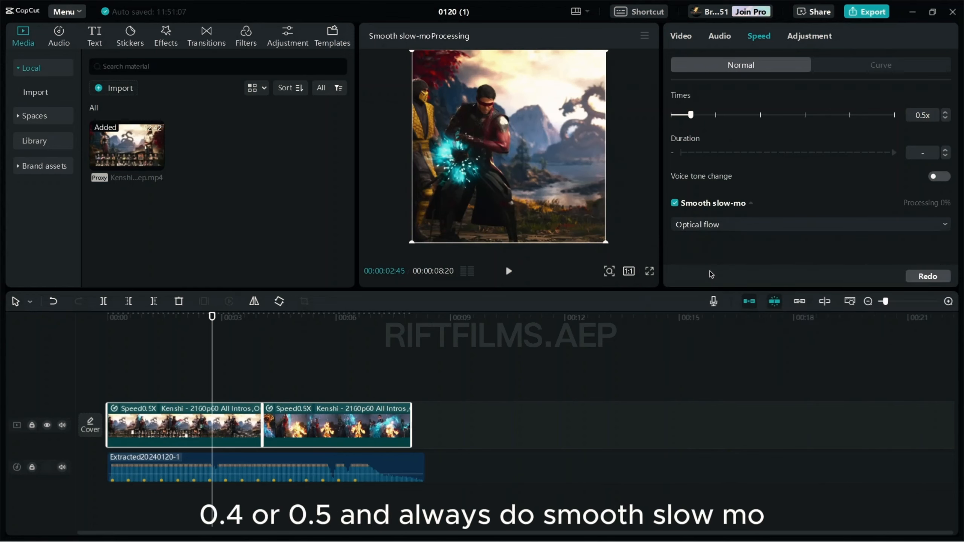
{"action": "left_click", "coordinate": [280, 385]}
{"action": "left_click_drag", "start_coordinate": [212, 317], "coordinate": [136, 318]}
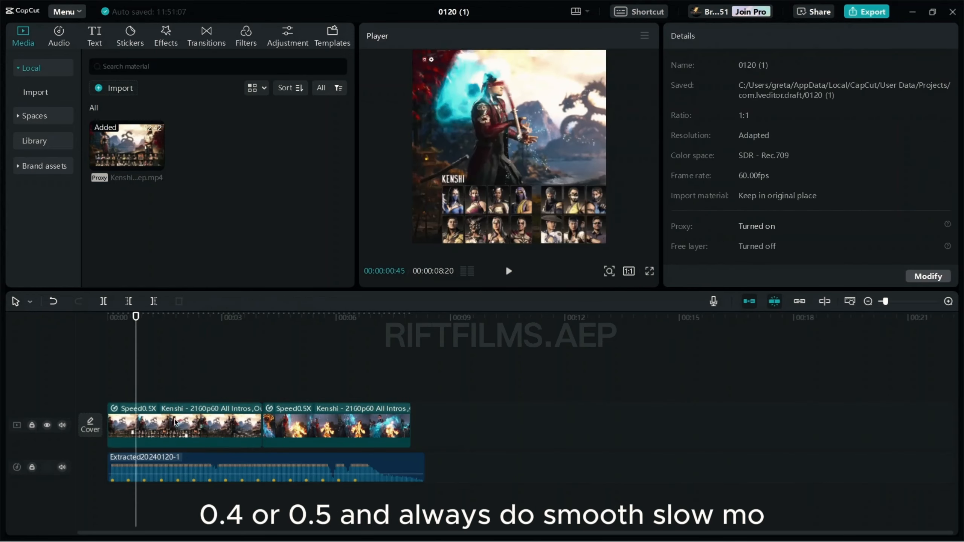
{"action": "left_click", "coordinate": [185, 436]}
Step: Check each 0.5x Kenshi clip's speed settings while Optical flow finishes, then select the extracted audio
{"action": "left_click", "coordinate": [764, 39]}
{"action": "left_click", "coordinate": [331, 426]}
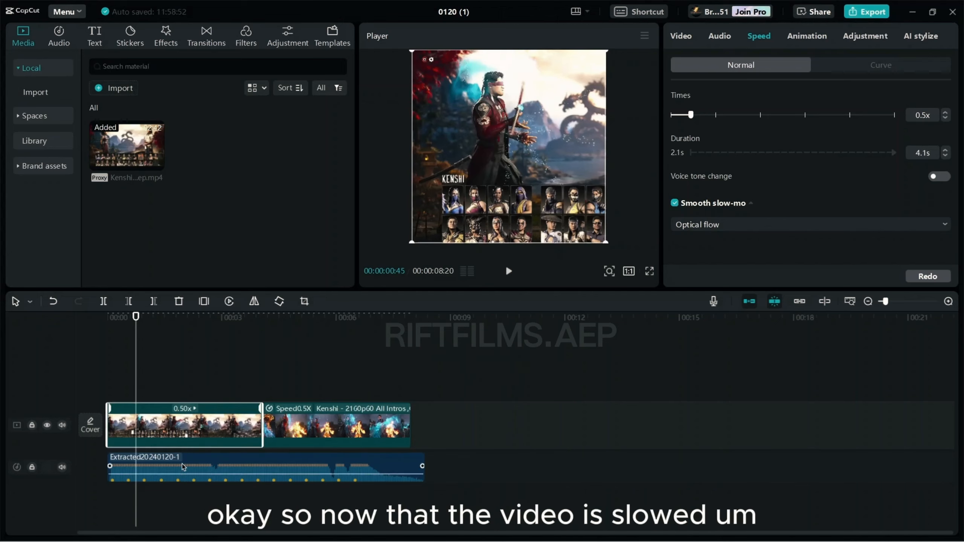
{"action": "left_click", "coordinate": [181, 459]}
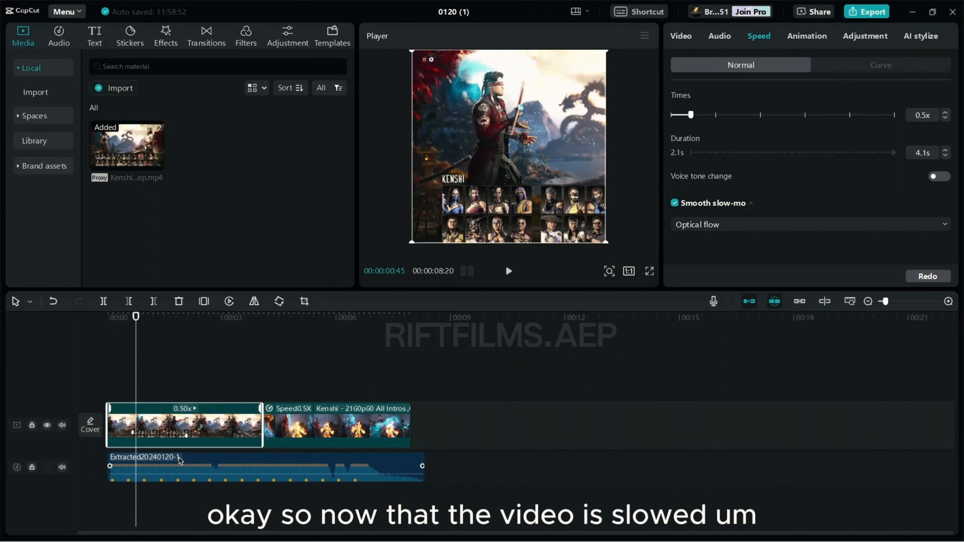
Step: Delete the extracted audio clip and keep export resolution at 2K and frame rate at 60fps
{"action": "key", "text": "Delete"}
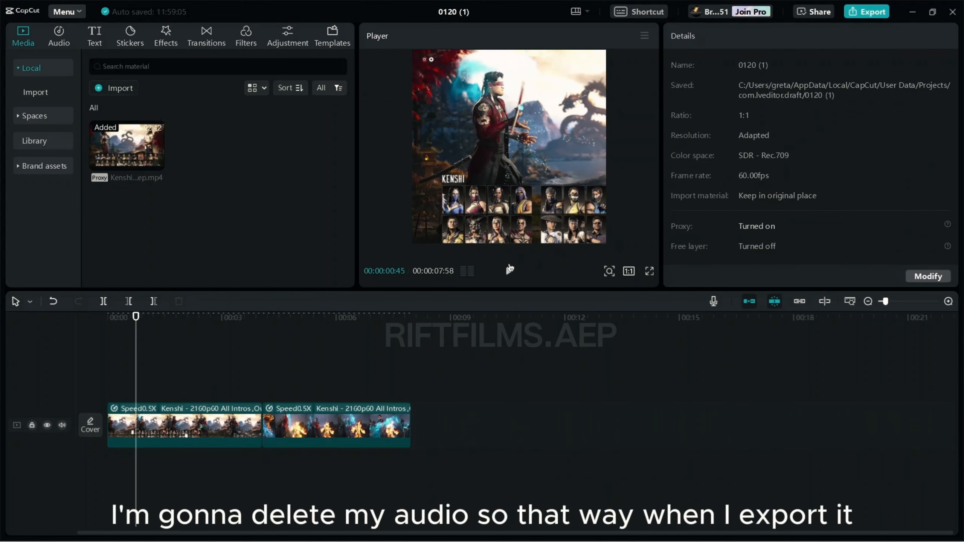
{"action": "left_click", "coordinate": [850, 12]}
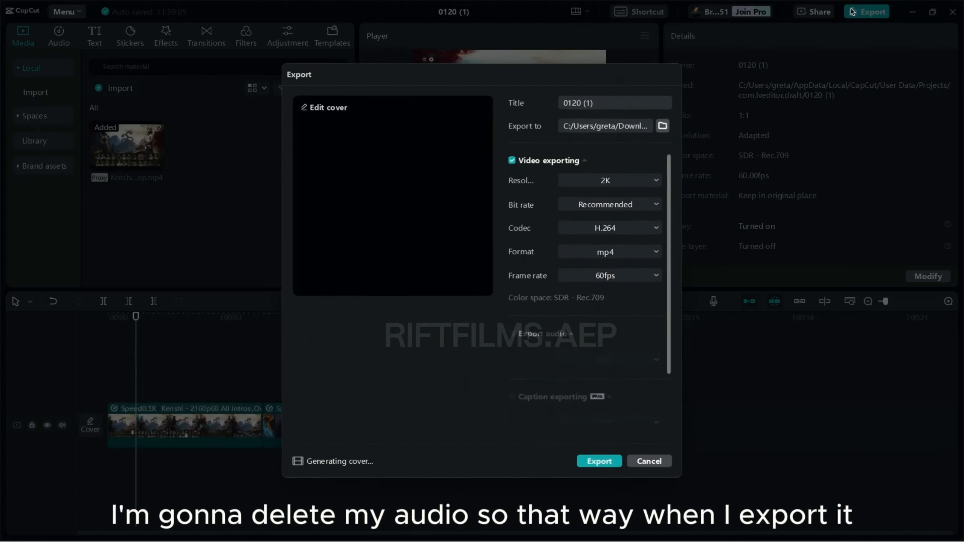
{"action": "left_click", "coordinate": [595, 182]}
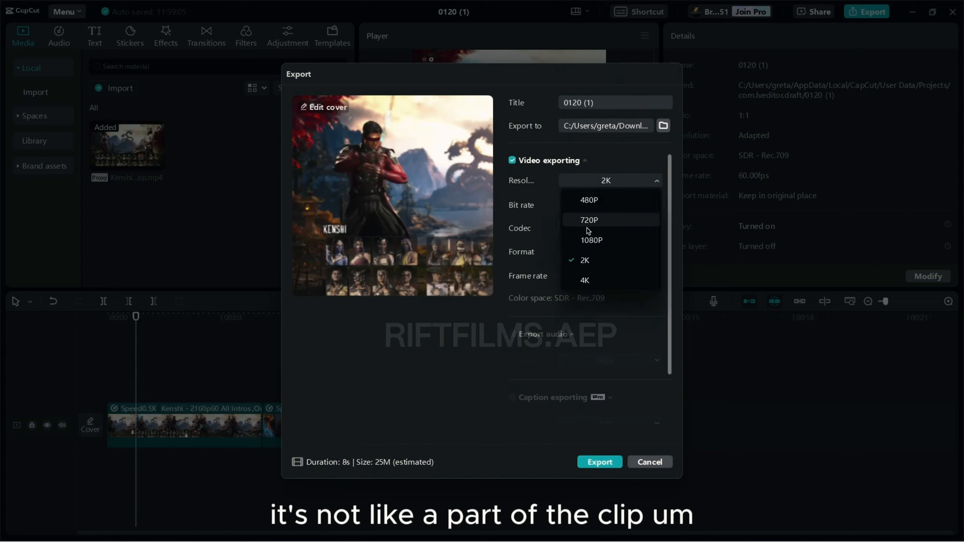
{"action": "left_click", "coordinate": [587, 275]}
{"action": "left_click", "coordinate": [586, 275]}
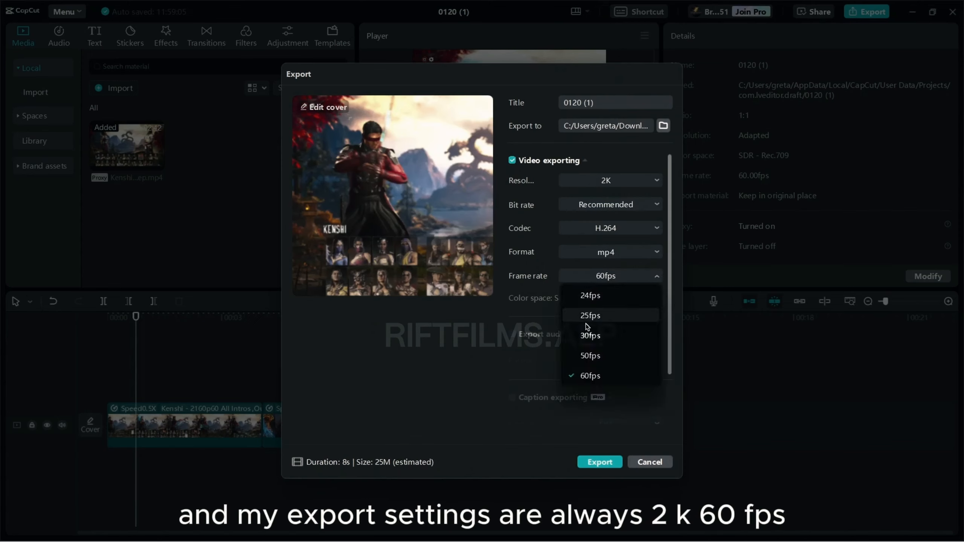
{"action": "left_click", "coordinate": [588, 375]}
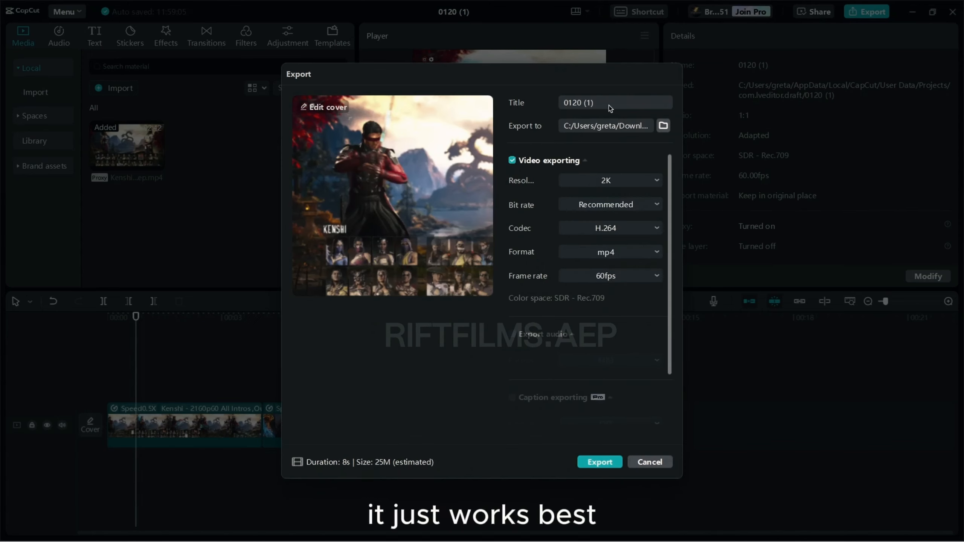
Step: Title the export 'kenshi slow' and start exporting
{"action": "left_click_drag", "start_coordinate": [606, 102], "coordinate": [552, 107]}
{"action": "type", "text": "k"}
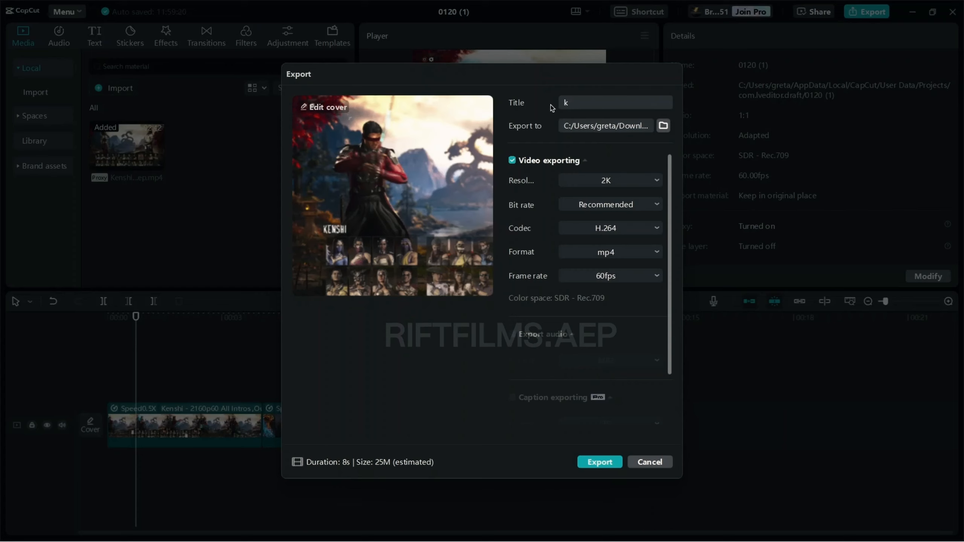
{"action": "type", "text": "enshi"}
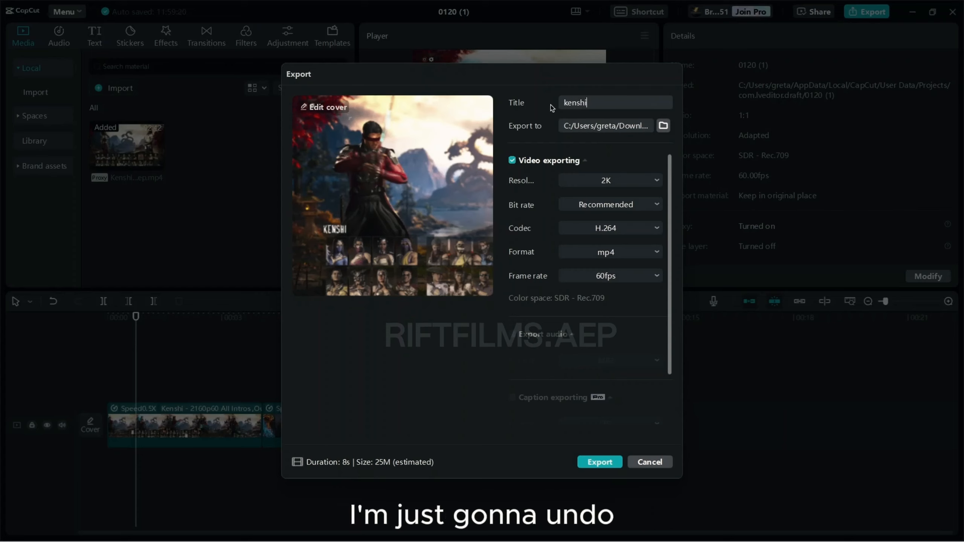
{"action": "type", "text": " slow"}
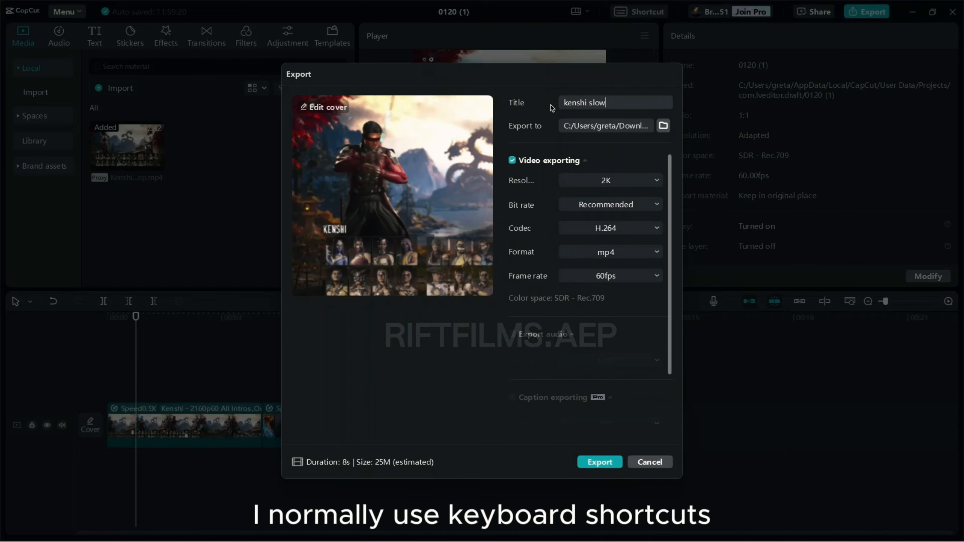
{"action": "key", "text": "Return"}
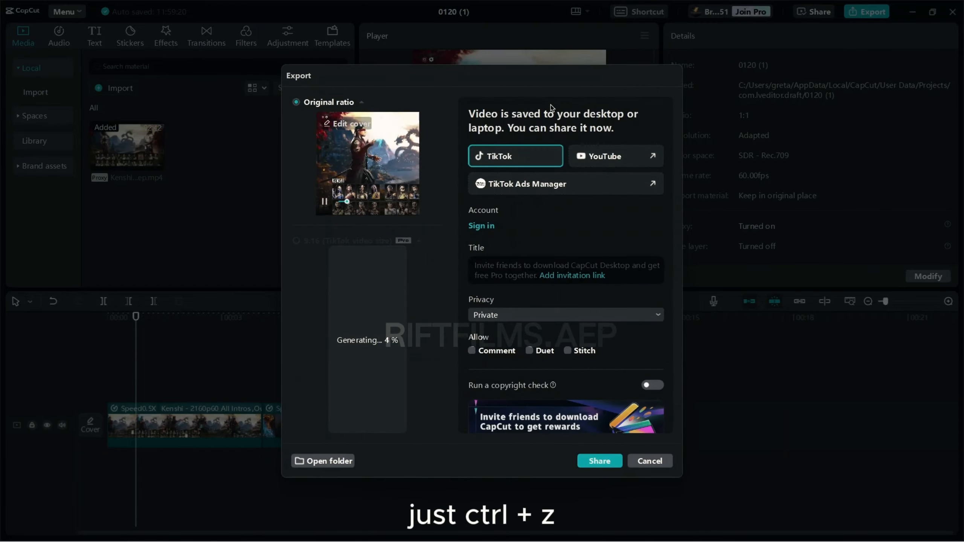
Step: Cancel the export and open the media import window
{"action": "left_click", "coordinate": [650, 461]}
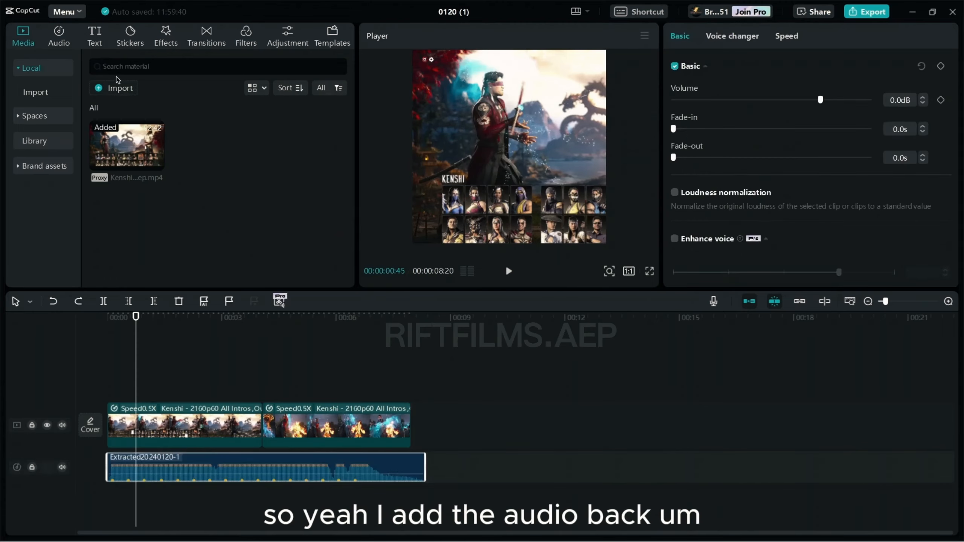
{"action": "left_click", "coordinate": [114, 88]}
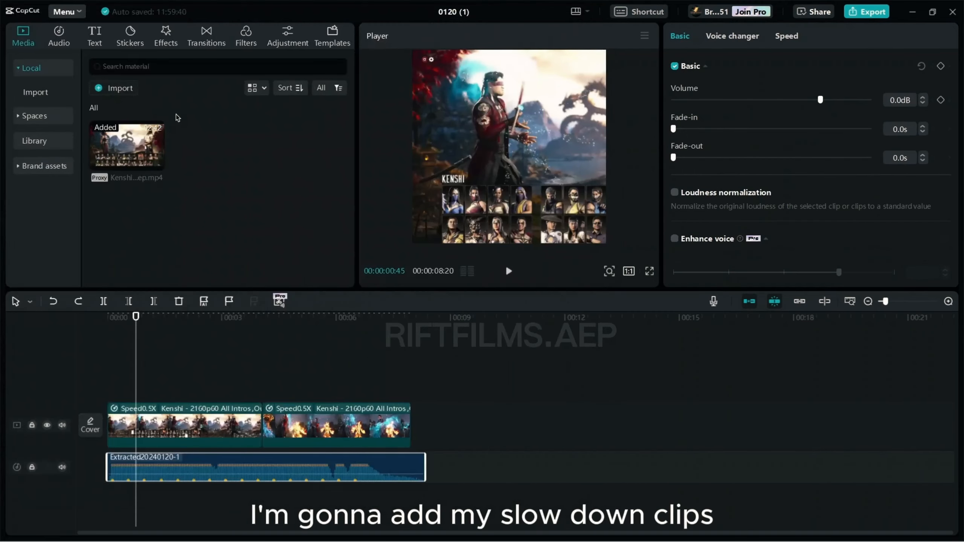
{"action": "left_click", "coordinate": [496, 477]}
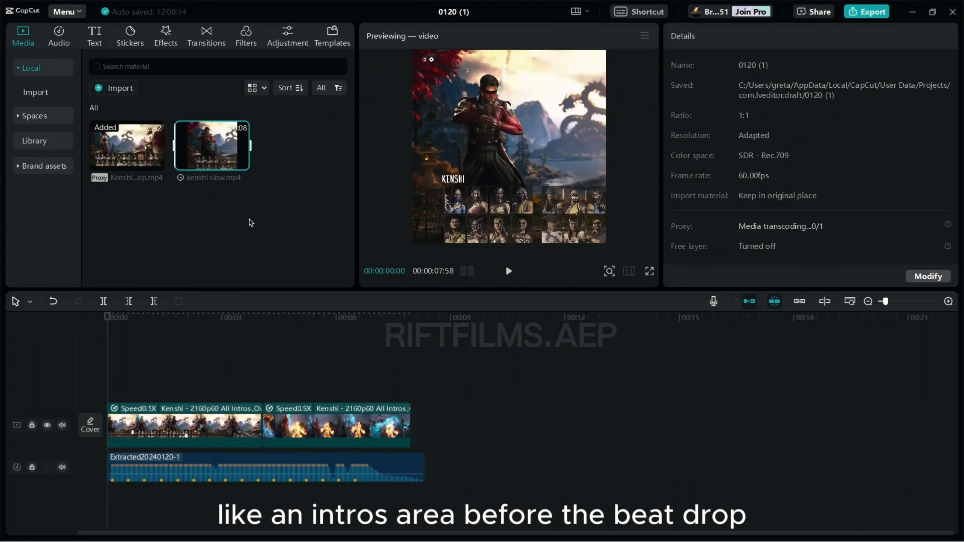
Step: Place kenshi slow.mp4 on a new track above and select both original Kenshi intro clips
{"action": "mouse_move", "coordinate": [204, 165]}
{"action": "left_click_drag", "start_coordinate": [203, 165], "coordinate": [98, 353]}
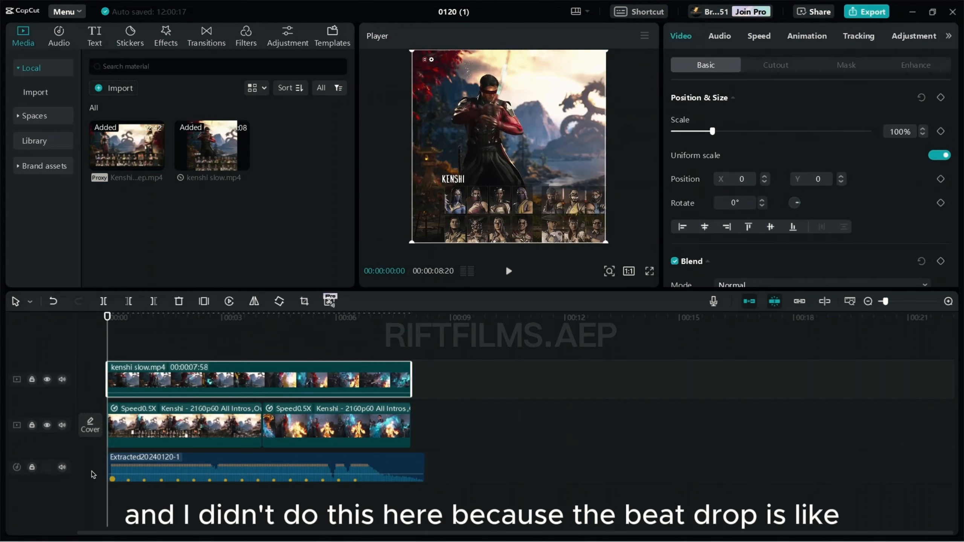
{"action": "left_click", "coordinate": [255, 357]}
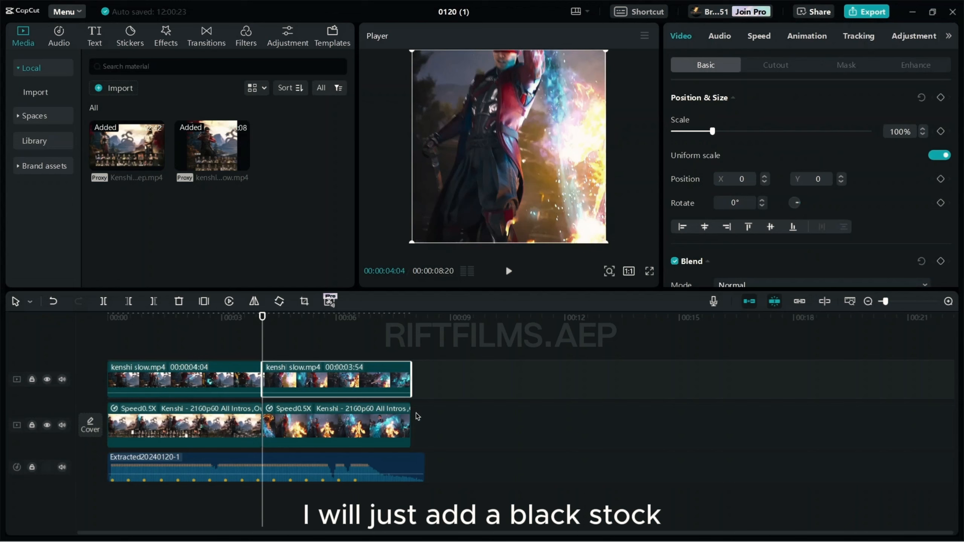
{"action": "left_click_drag", "start_coordinate": [431, 413], "coordinate": [220, 417]}
Step: Delete the original Kenshi intro clips and move the kenshi slow clips onto the main track
{"action": "key", "text": "Delete"}
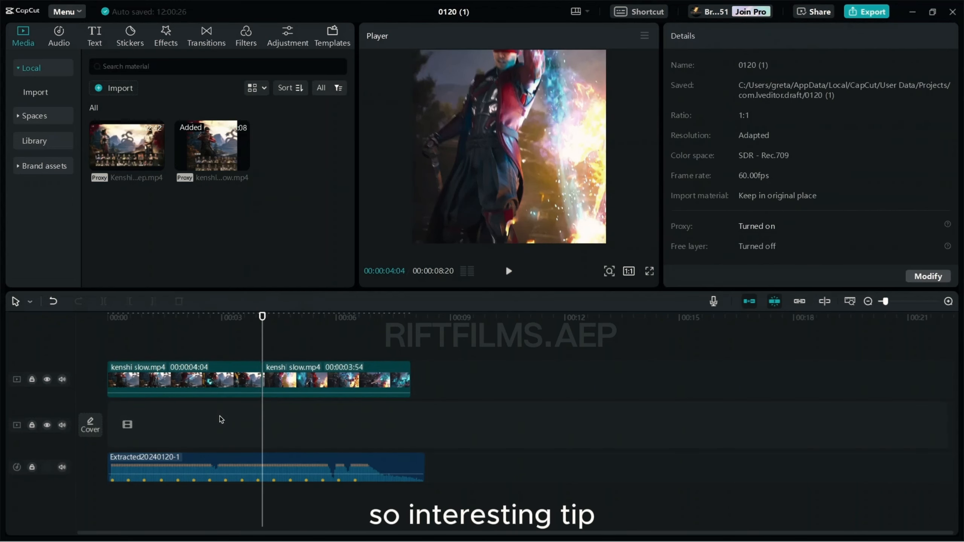
{"action": "left_click_drag", "start_coordinate": [267, 392], "coordinate": [278, 431]}
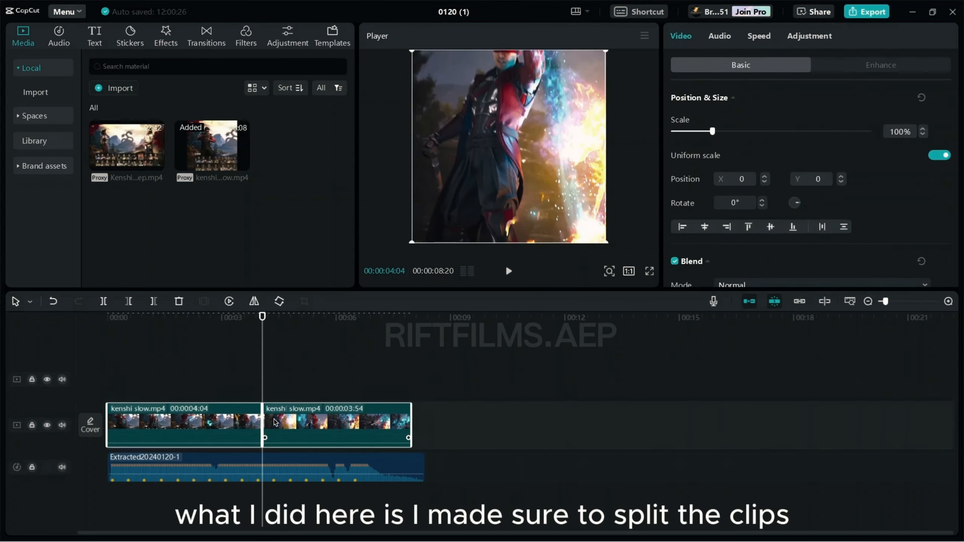
{"action": "left_click", "coordinate": [62, 468]}
Step: Mute the extracted audio track and play the edit from the start to check it
{"action": "left_click", "coordinate": [144, 339]}
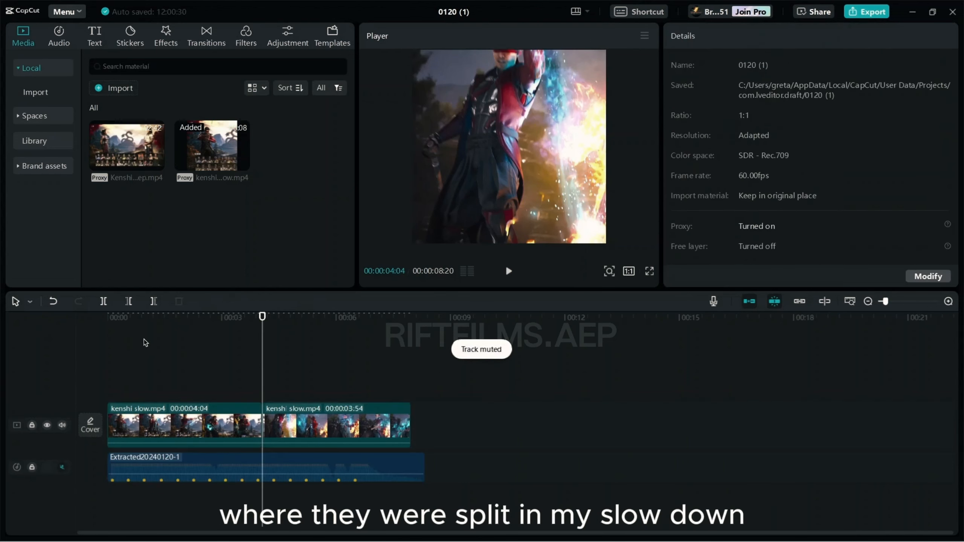
{"action": "left_click", "coordinate": [90, 335]}
{"action": "key", "text": "space"}
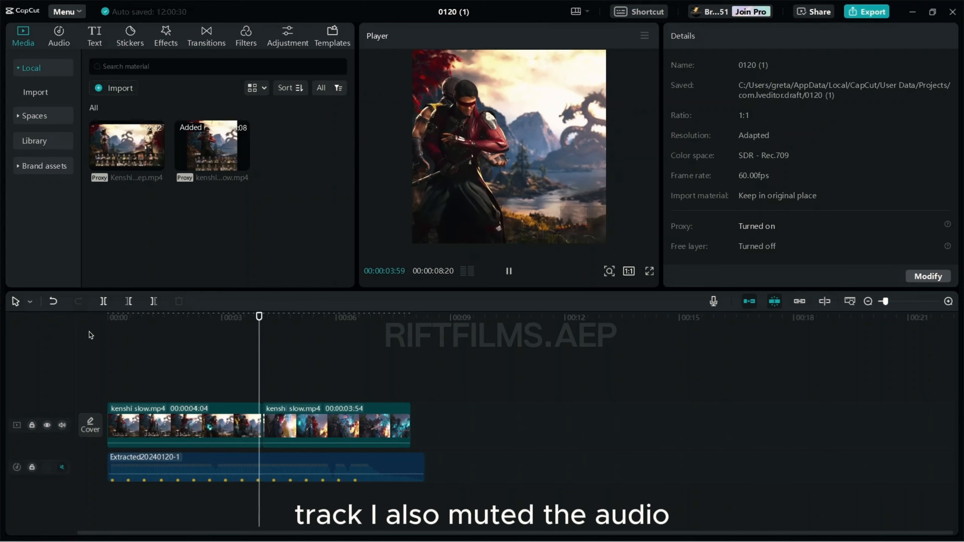
{"action": "key", "text": "space"}
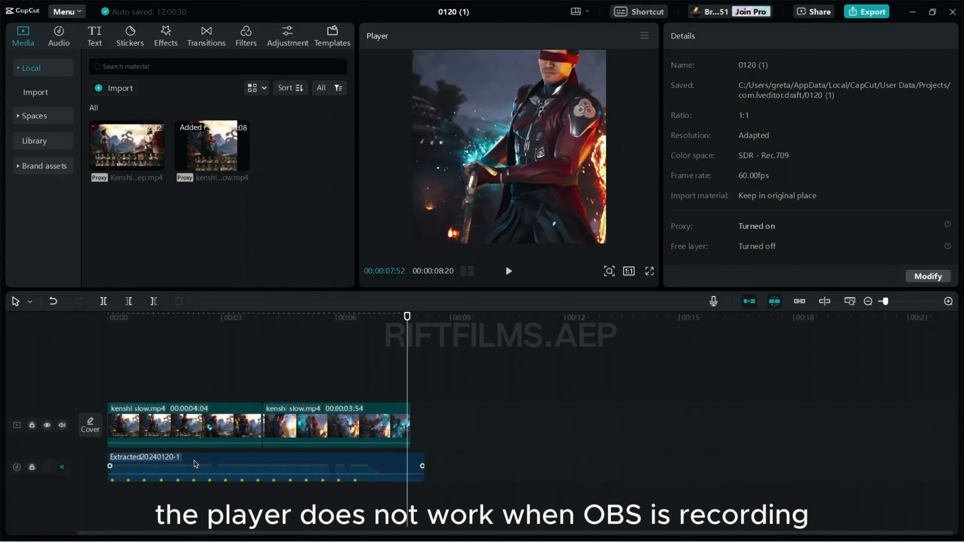
{"action": "key", "text": "Home"}
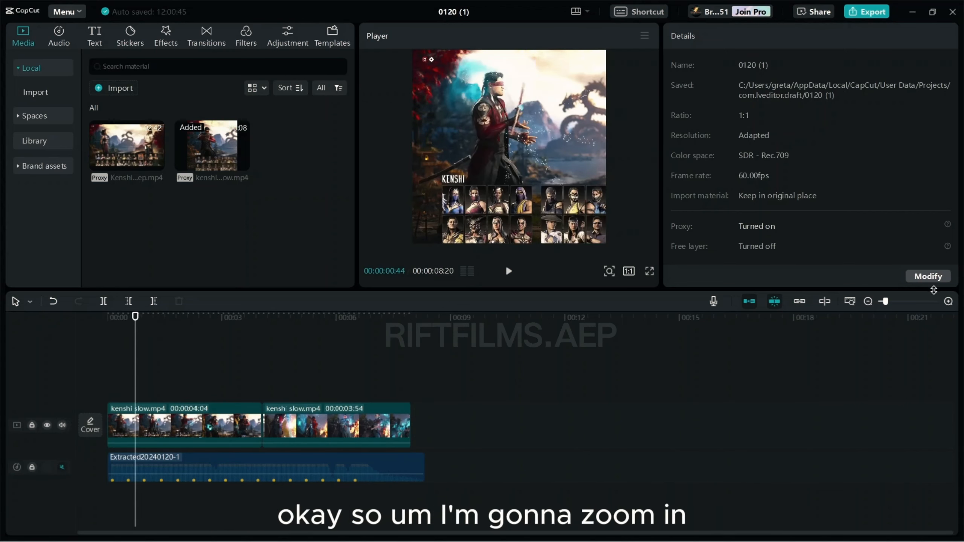
Step: Zoom in on the timeline and unmute the extracted audio track
{"action": "left_click", "coordinate": [948, 303]}
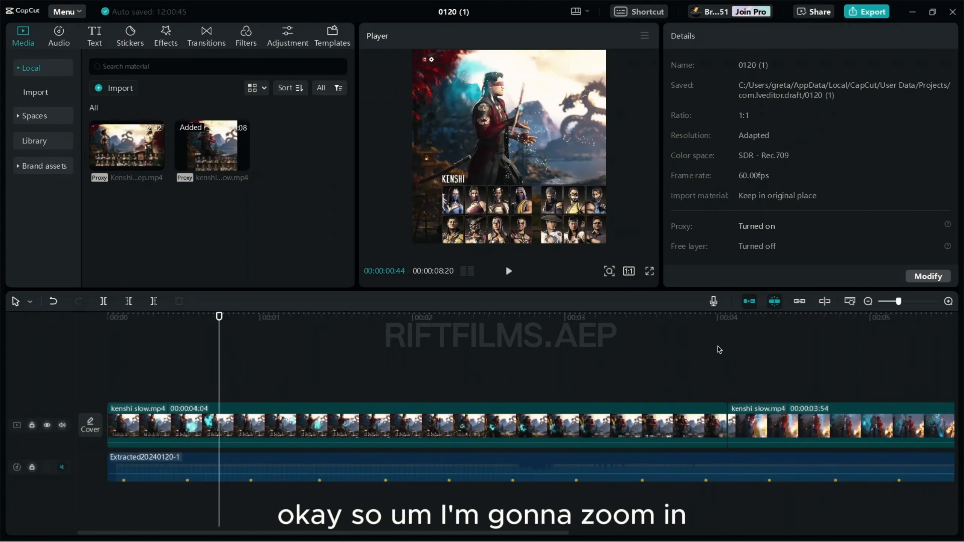
{"action": "left_click", "coordinate": [903, 304]}
{"action": "scroll", "coordinate": [689, 379], "scroll_direction": "left", "scroll_amount": 2}
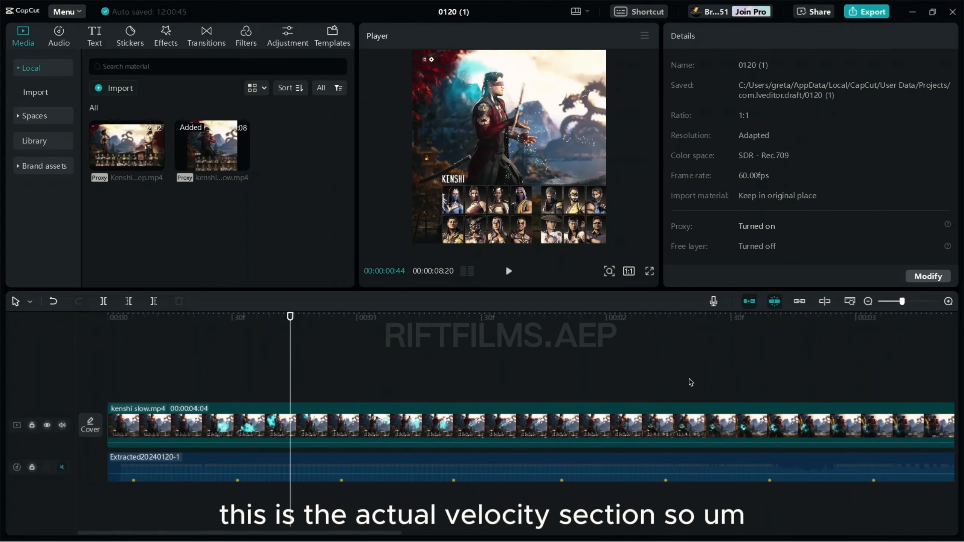
{"action": "left_click", "coordinate": [62, 468]}
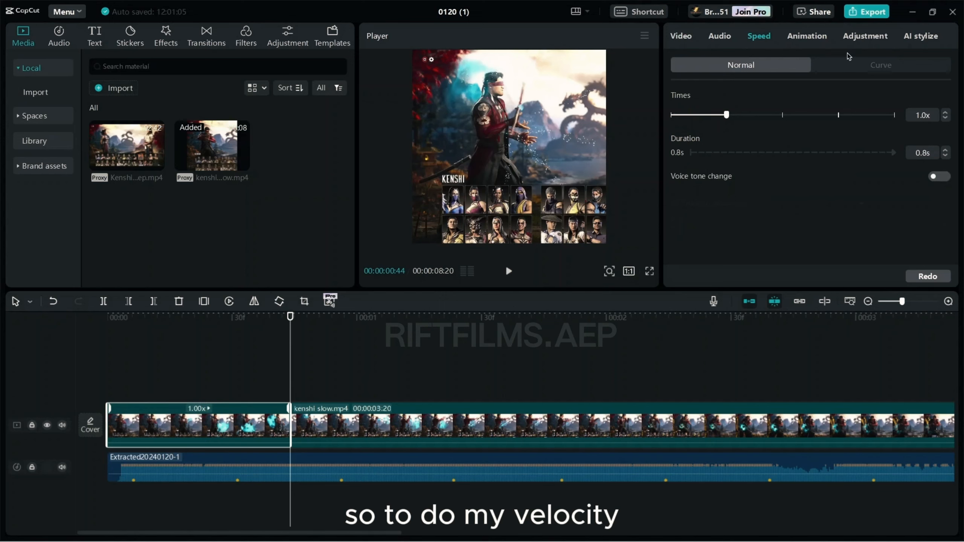
Step: Give the clip a Customized speed curve with middle points removed and its end raised
{"action": "left_click", "coordinate": [848, 65]}
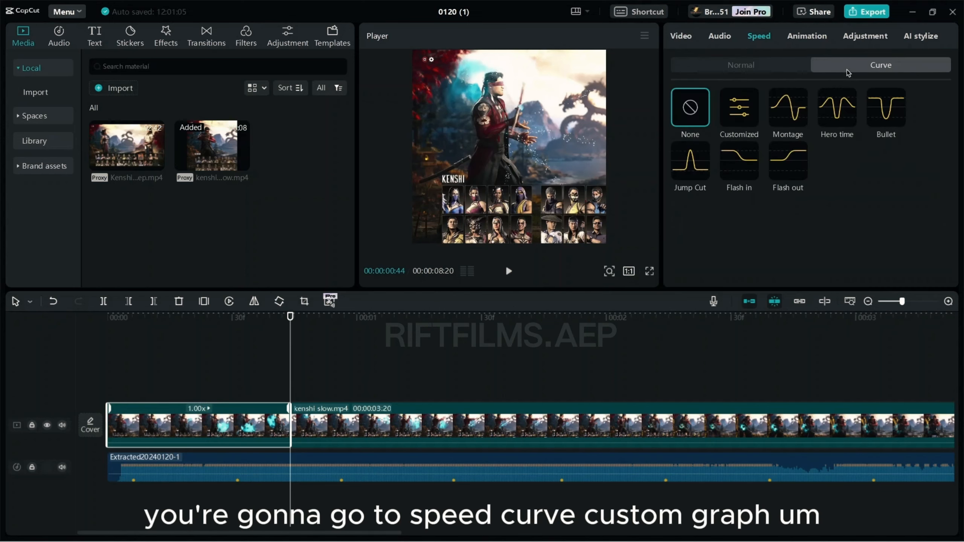
{"action": "left_click", "coordinate": [745, 127]}
{"action": "left_click", "coordinate": [878, 237]}
{"action": "scroll", "coordinate": [933, 220], "scroll_direction": "down", "scroll_amount": 2}
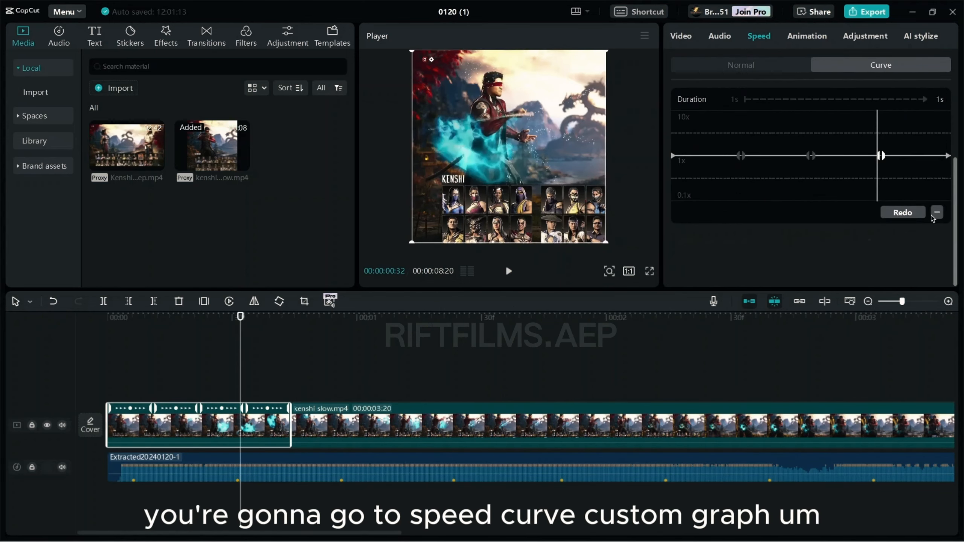
{"action": "left_click", "coordinate": [935, 214]}
{"action": "left_click", "coordinate": [938, 215]}
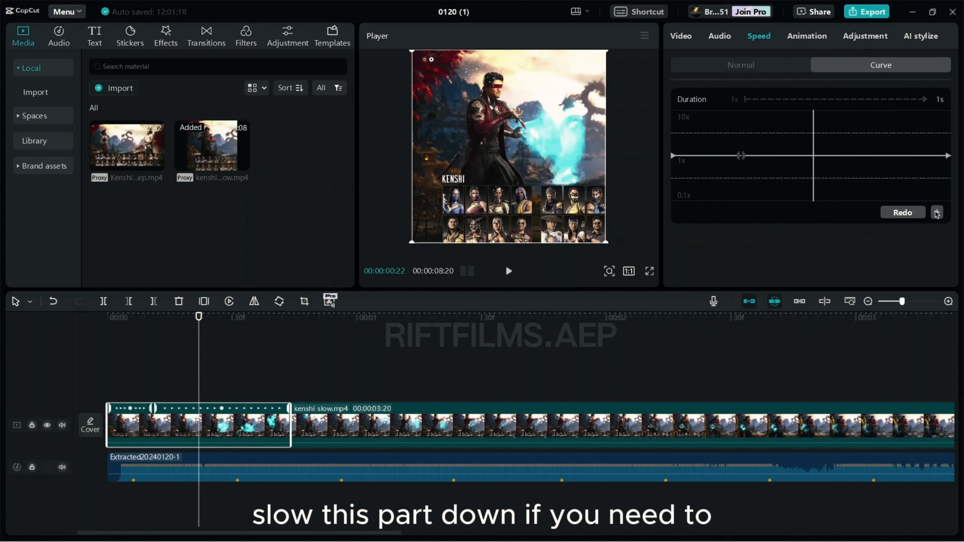
{"action": "left_click_drag", "start_coordinate": [949, 157], "coordinate": [949, 149]}
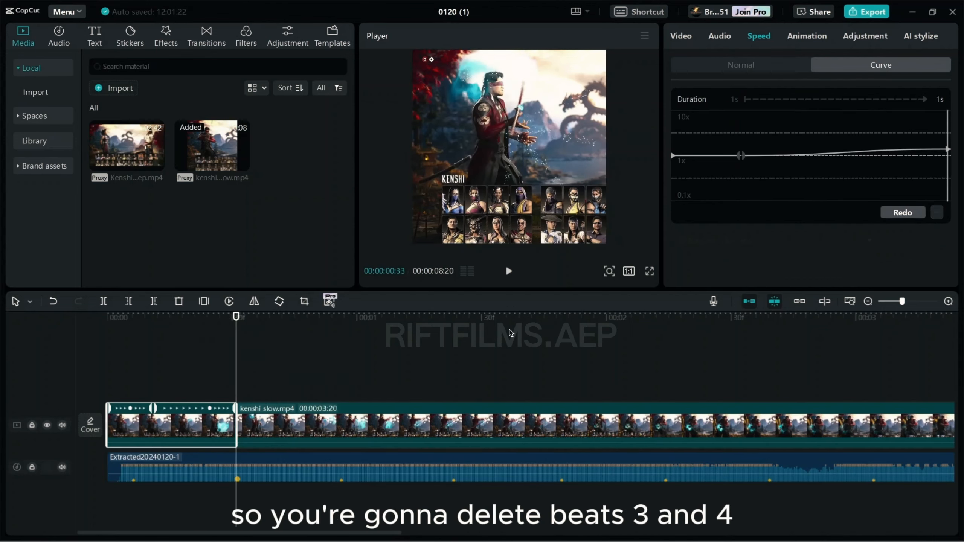
Step: Split the second kenshi slow clip at the next beat, try a raised curve on the middle piece, then undo it
{"action": "left_click", "coordinate": [395, 367]}
{"action": "left_click", "coordinate": [365, 412]}
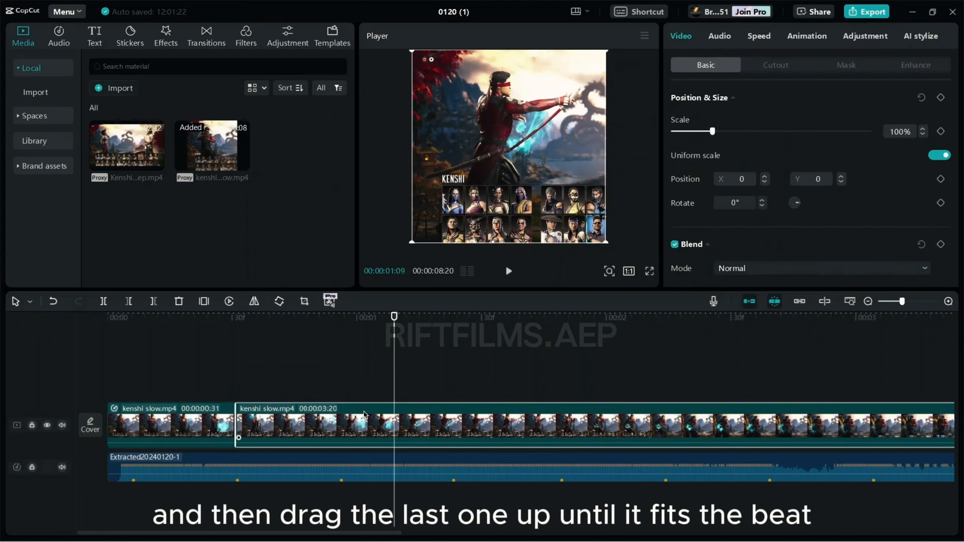
{"action": "key", "text": "ctrl+b"}
{"action": "left_click", "coordinate": [339, 429]}
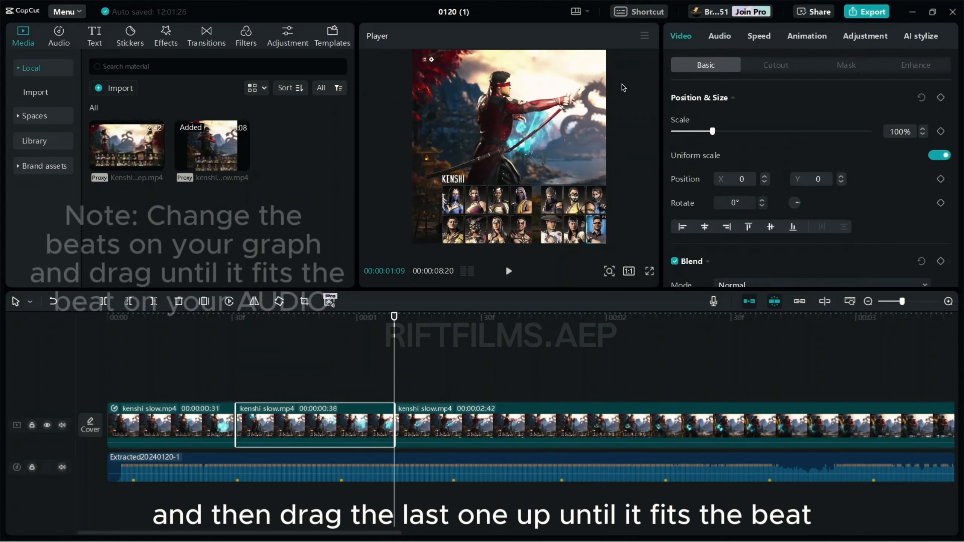
{"action": "left_click", "coordinate": [760, 42]}
{"action": "left_click", "coordinate": [740, 106]}
{"action": "left_click", "coordinate": [881, 156]}
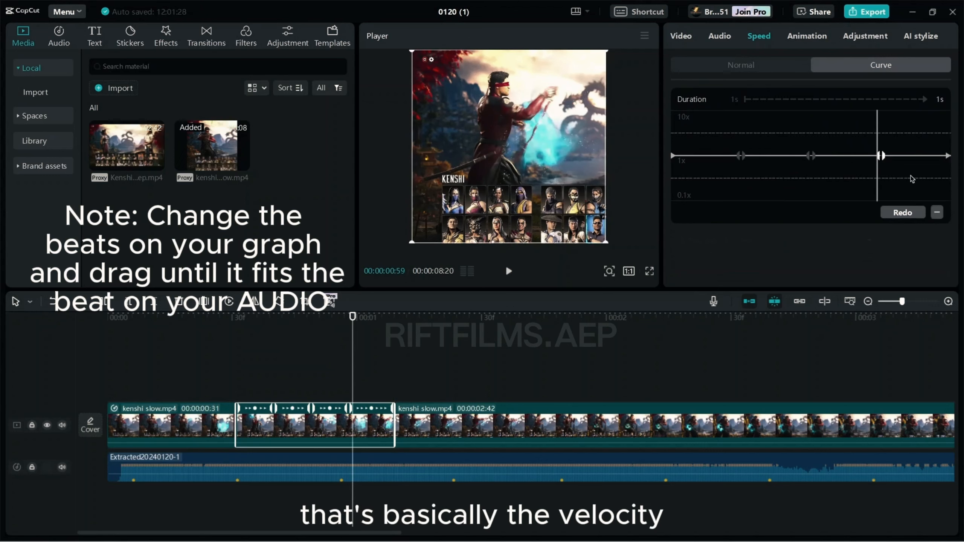
{"action": "left_click", "coordinate": [811, 155]}
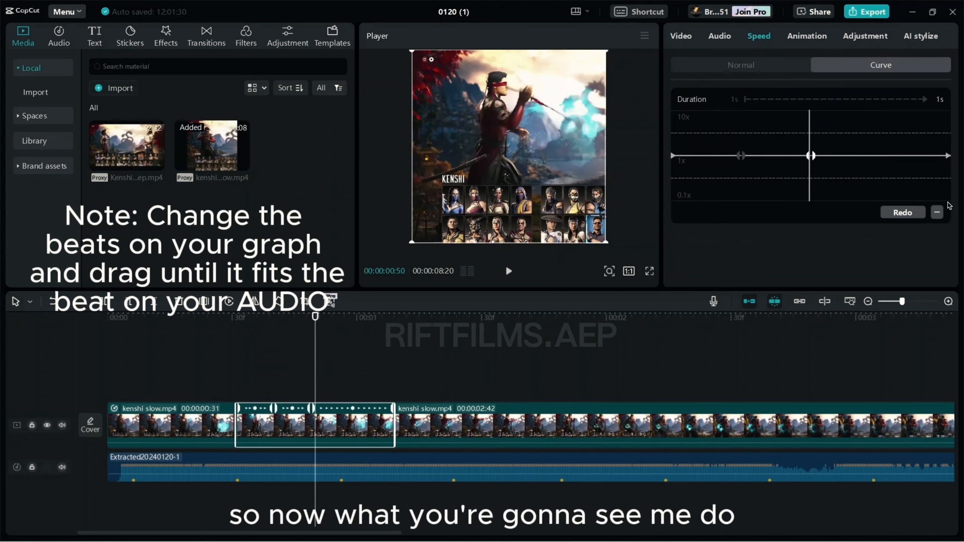
{"action": "left_click", "coordinate": [949, 156]}
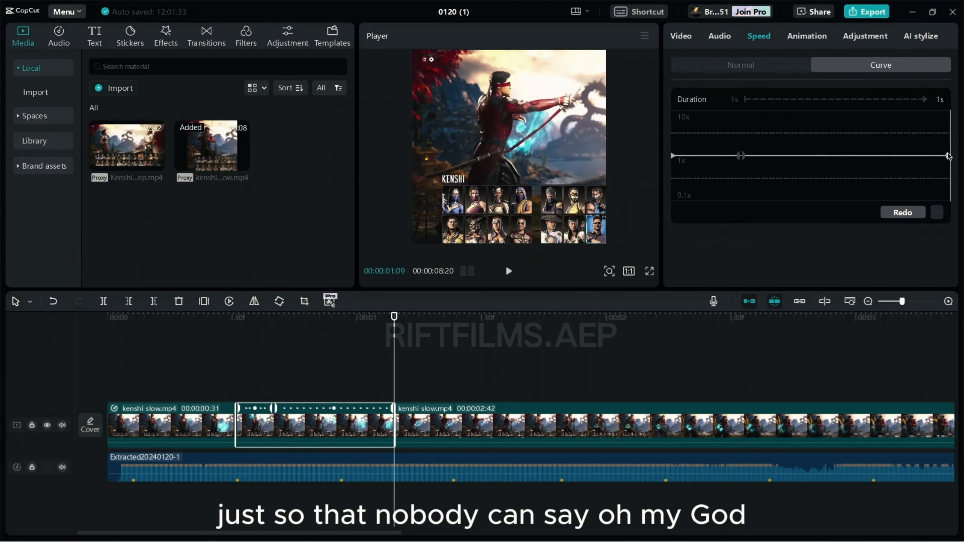
{"action": "left_click_drag", "start_coordinate": [948, 156], "coordinate": [948, 149]}
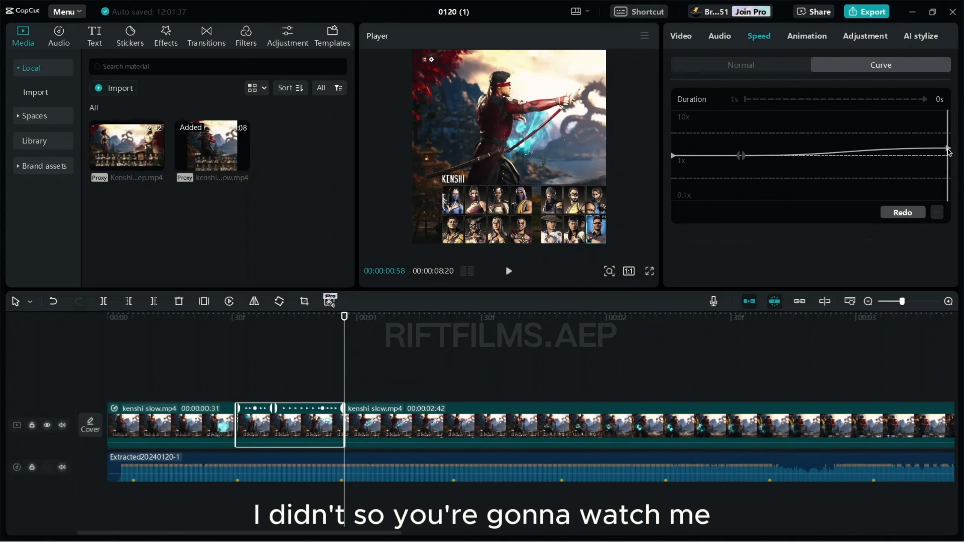
{"action": "key", "text": "ctrl+z"}
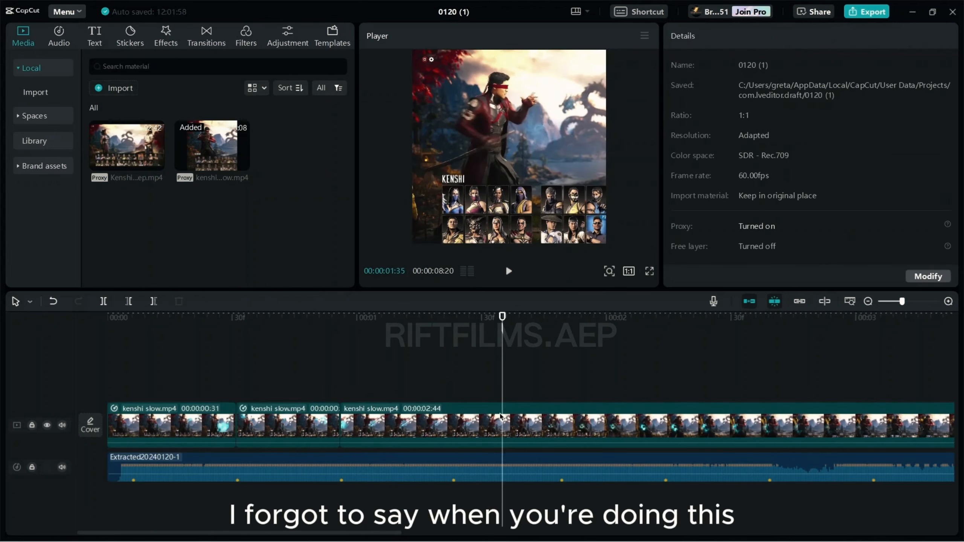
Step: Split the third Kenshi clip at the playhead and apply a Customized speed curve to it
{"action": "left_click", "coordinate": [498, 428]}
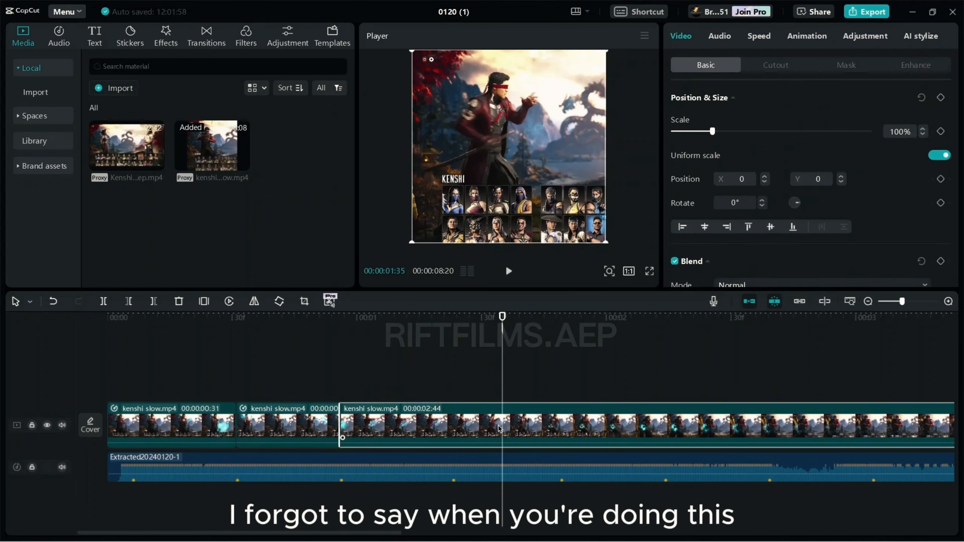
{"action": "key", "text": "ctrl+b"}
{"action": "left_click", "coordinate": [496, 426]}
{"action": "left_click", "coordinate": [767, 39]}
{"action": "left_click", "coordinate": [754, 106]}
{"action": "scroll", "coordinate": [781, 165], "scroll_direction": "down", "scroll_amount": 2}
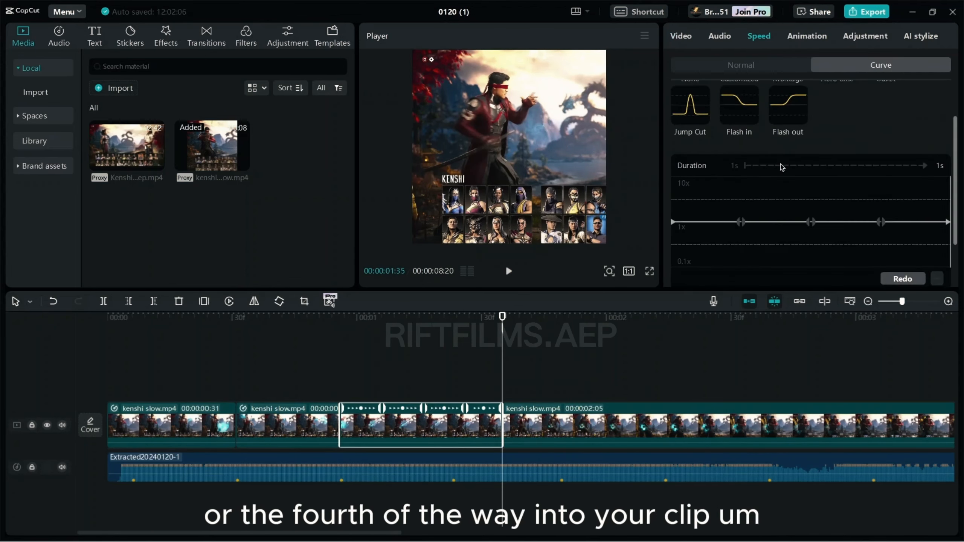
{"action": "scroll", "coordinate": [782, 166], "scroll_direction": "down", "scroll_amount": 2}
Step: Remove the curve's middle points and raise its end point to about 2.32x
{"action": "left_click", "coordinate": [881, 173]}
{"action": "left_click", "coordinate": [938, 229]}
{"action": "left_click", "coordinate": [811, 172]}
{"action": "left_click", "coordinate": [937, 229]}
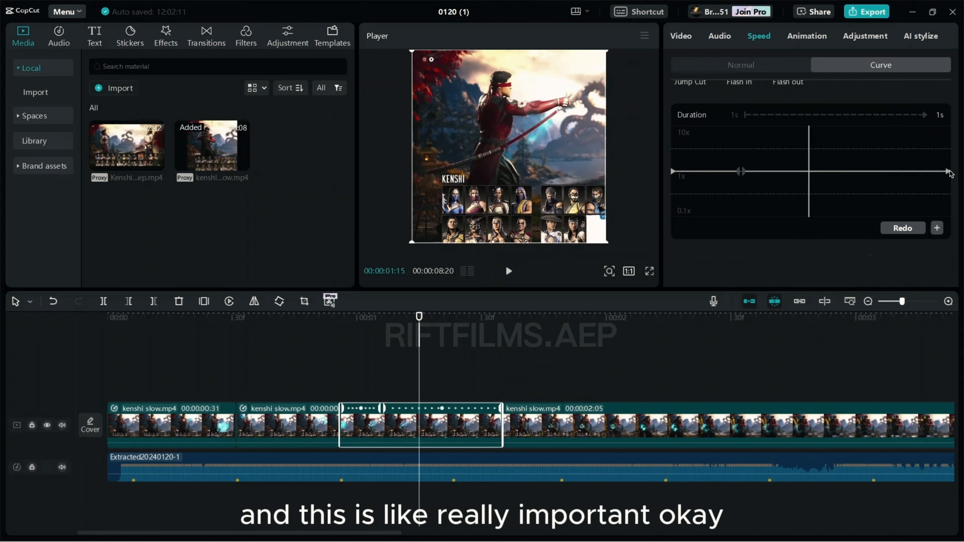
{"action": "left_click_drag", "start_coordinate": [949, 171], "coordinate": [948, 167]}
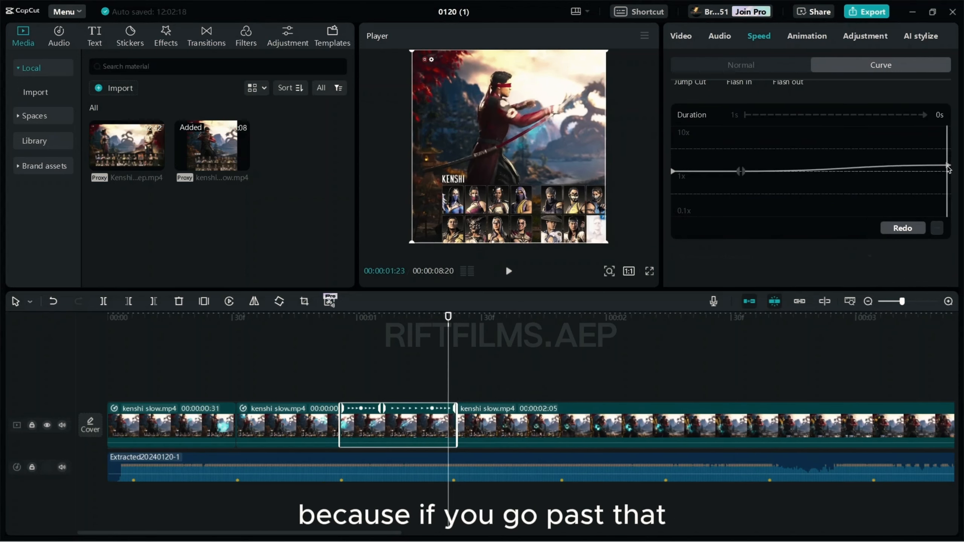
{"action": "key", "text": "ctrl+z"}
{"action": "key", "text": "ctrl+z"}
{"action": "key", "text": "ctrl+z"}
{"action": "key", "text": "ctrl+z"}
{"action": "key", "text": "ctrl+shift+z"}
{"action": "key", "text": "ctrl+shift+z"}
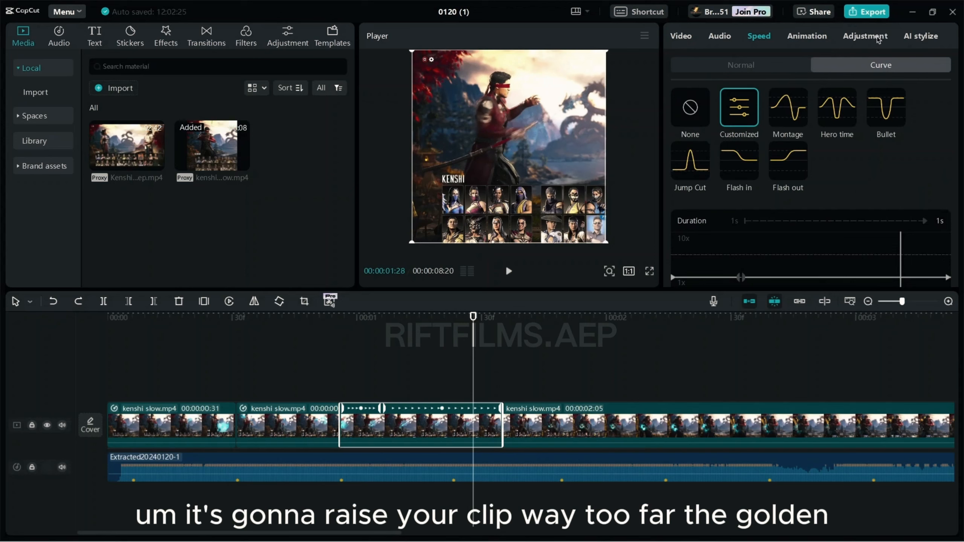
{"action": "scroll", "coordinate": [798, 171], "scroll_direction": "down", "scroll_amount": 3}
{"action": "left_click_drag", "start_coordinate": [948, 196], "coordinate": [949, 194]}
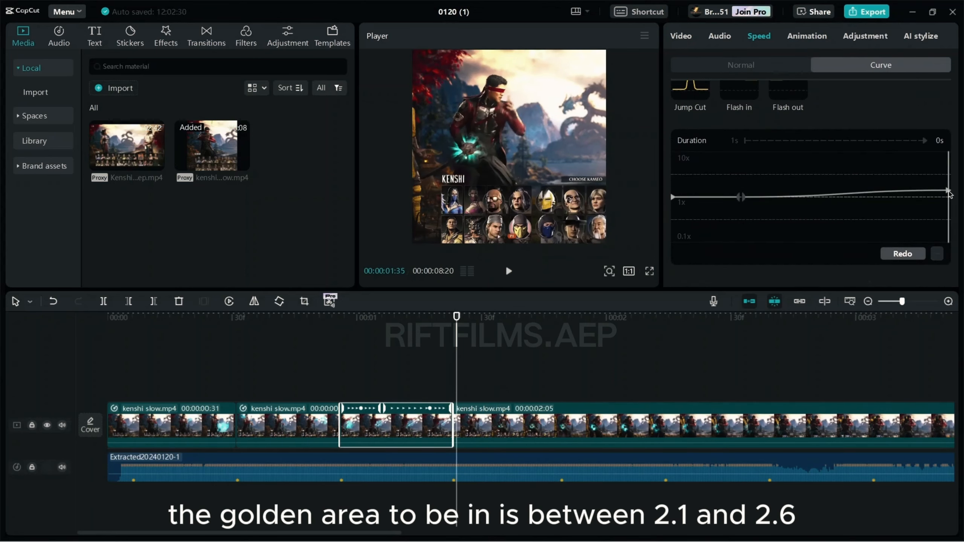
{"action": "left_click", "coordinate": [552, 383]}
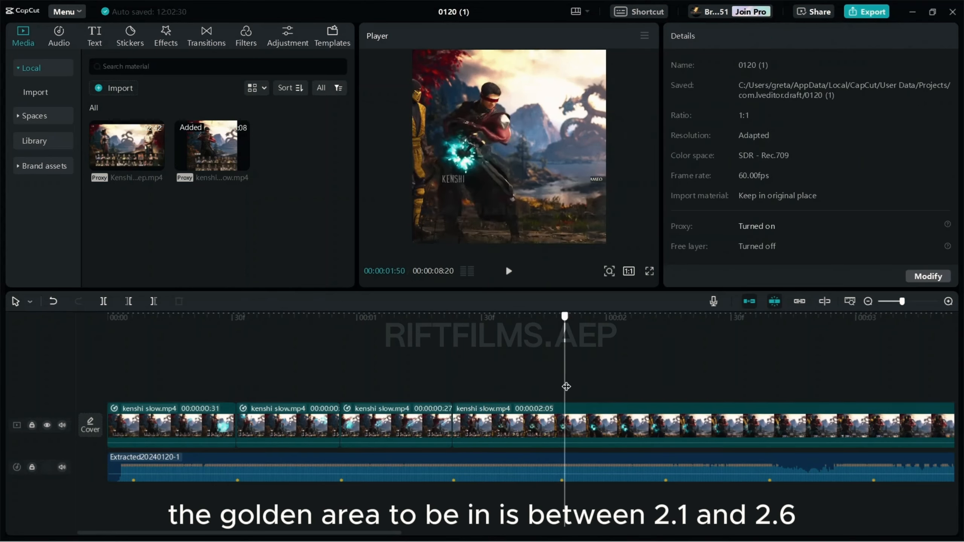
Step: Split the fourth Kenshi clip at the playhead and again at the beat at 02:26
{"action": "left_click", "coordinate": [538, 433]}
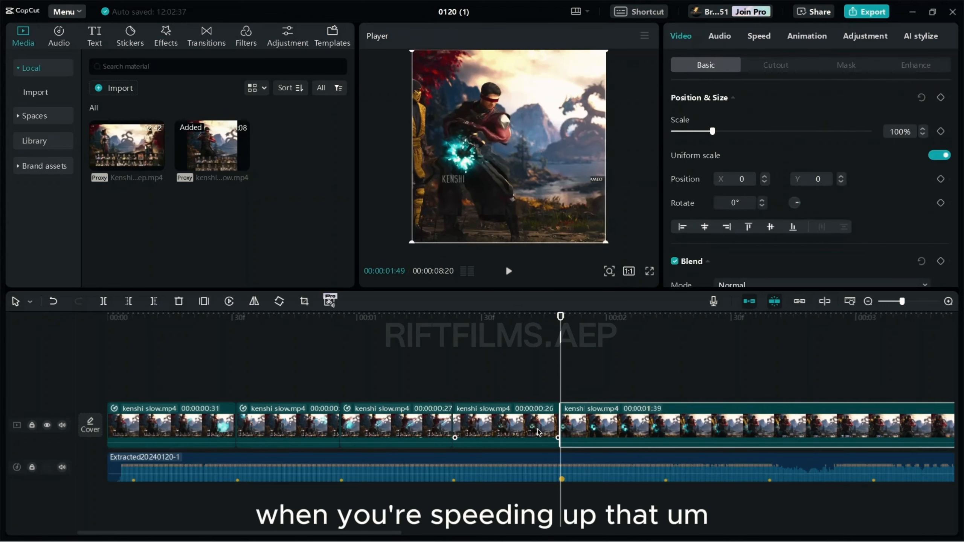
{"action": "key", "text": "ctrl+b"}
{"action": "scroll", "coordinate": [488, 403], "scroll_direction": "right", "scroll_amount": 3}
{"action": "left_click_drag", "start_coordinate": [493, 382], "coordinate": [646, 383]}
{"action": "left_click", "coordinate": [519, 417]}
{"action": "key", "text": "ctrl+b"}
Step: Give the new 0:37 clip a Customized speed curve with a middle point deleted
{"action": "left_click", "coordinate": [555, 420]}
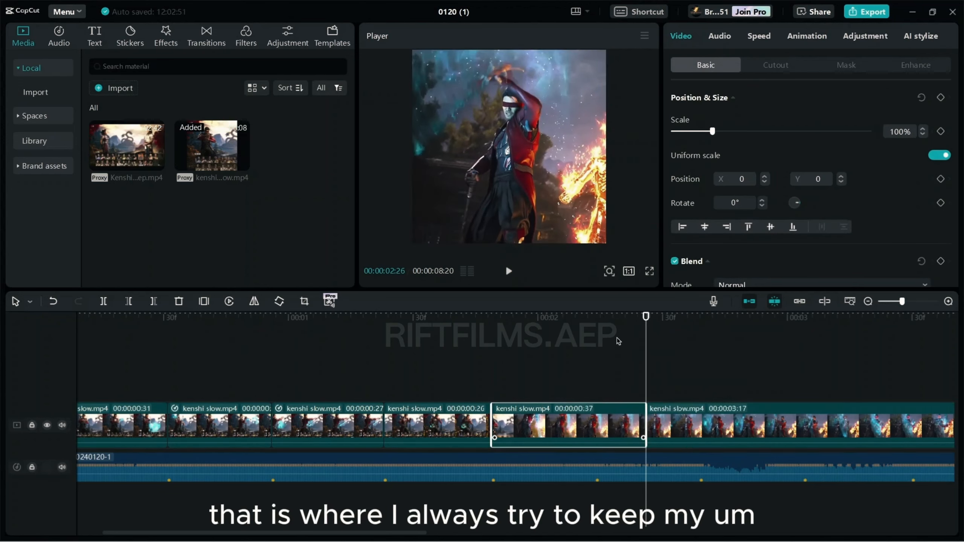
{"action": "left_click", "coordinate": [758, 37]}
{"action": "left_click", "coordinate": [740, 108]}
{"action": "scroll", "coordinate": [816, 182], "scroll_direction": "down", "scroll_amount": 3}
{"action": "left_click", "coordinate": [881, 178]}
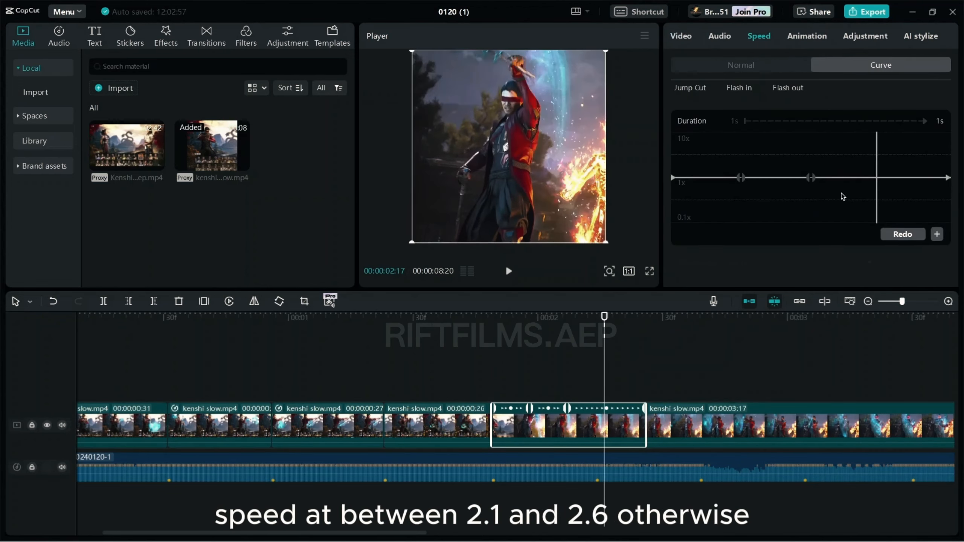
{"action": "left_click", "coordinate": [811, 178]}
{"action": "left_click", "coordinate": [938, 234]}
{"action": "left_click", "coordinate": [948, 178]}
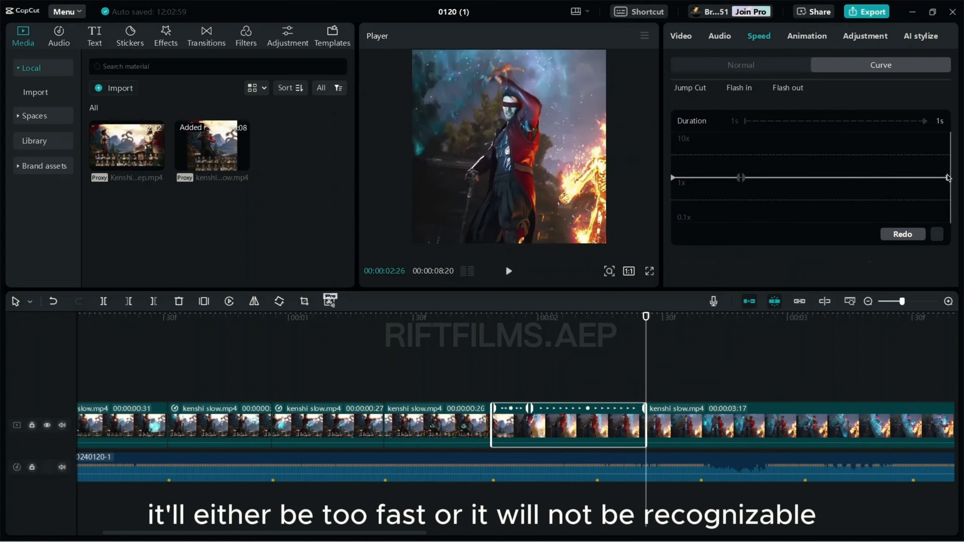
{"action": "left_click", "coordinate": [743, 373]}
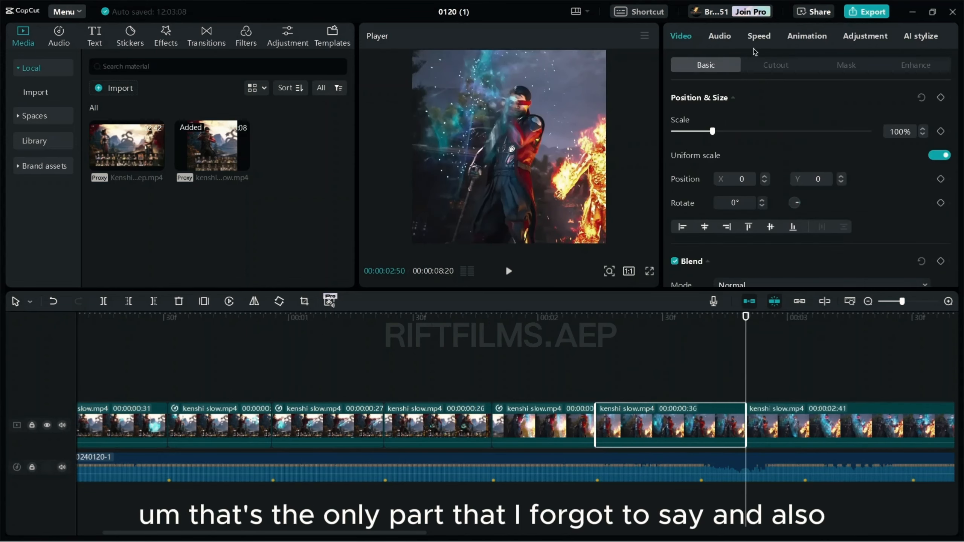
{"action": "left_click", "coordinate": [759, 35]}
{"action": "scroll", "coordinate": [816, 182], "scroll_direction": "down", "scroll_amount": 3}
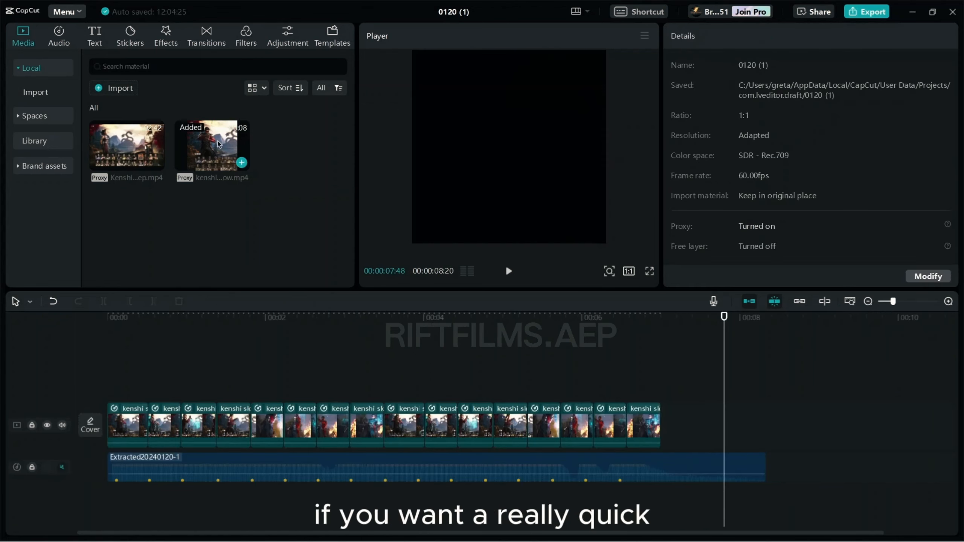
Step: Place the white stock clip above the footage and trim it at 03:30
{"action": "left_click", "coordinate": [34, 141]}
{"action": "left_click_drag", "start_coordinate": [127, 160], "coordinate": [157, 350]}
{"action": "left_click", "coordinate": [384, 342]}
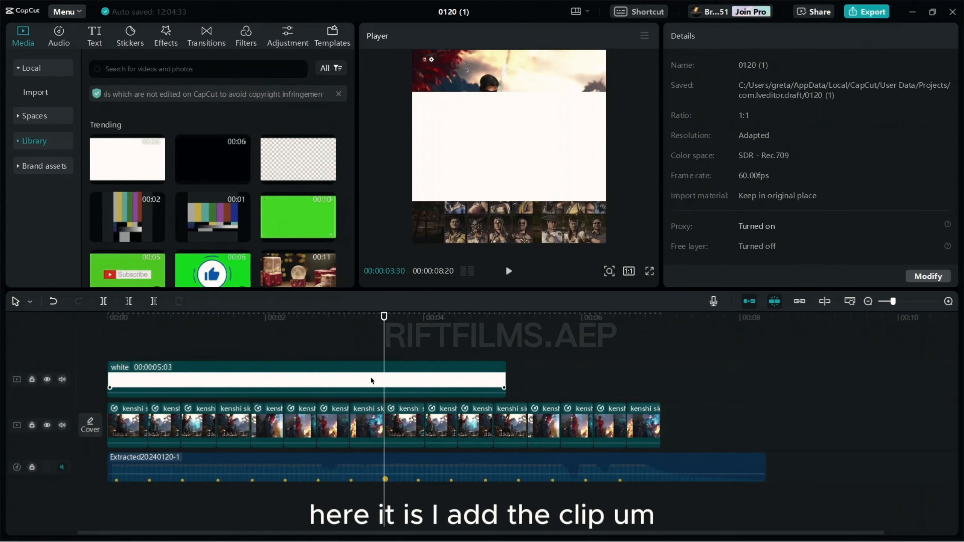
{"action": "left_click", "coordinate": [370, 375]}
{"action": "key", "text": "ctrl+b"}
{"action": "key", "text": "Delete"}
{"action": "left_click", "coordinate": [195, 317]}
{"action": "left_click", "coordinate": [212, 379]}
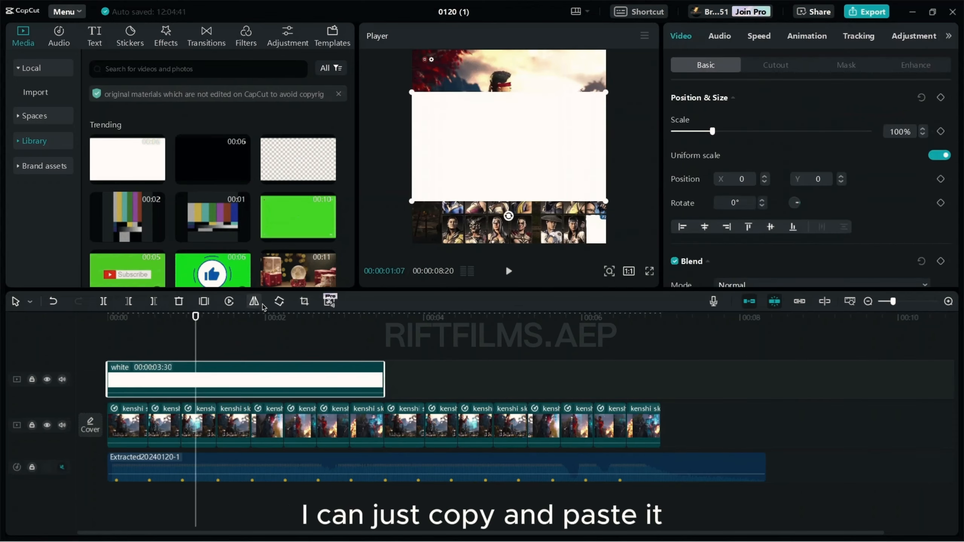
Step: Crop the white clip to a 1:1 square ratio
{"action": "left_click", "coordinate": [304, 301]}
{"action": "left_click", "coordinate": [481, 459]}
{"action": "left_click", "coordinate": [480, 429]}
{"action": "left_click", "coordinate": [751, 459]}
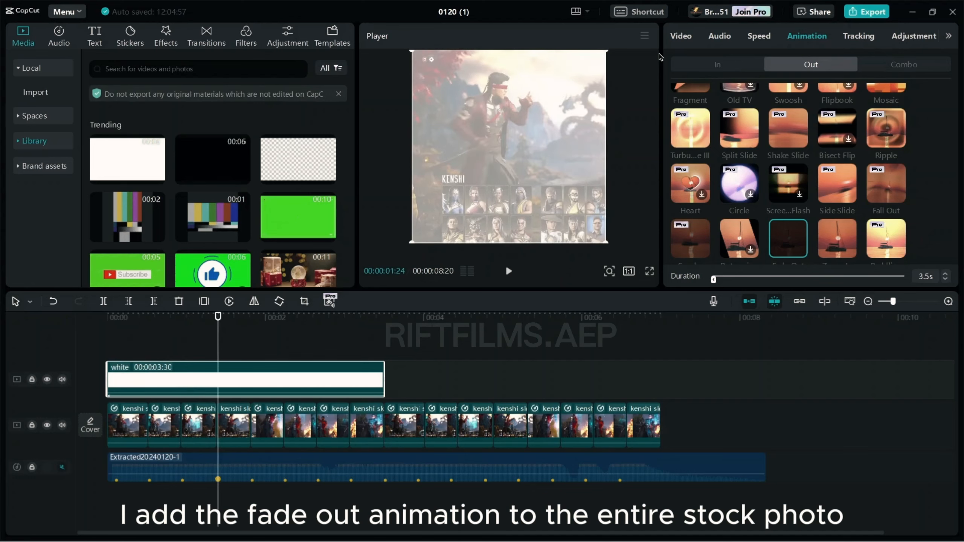
Step: Set the white clip's blend mode to Overlay and split it at the first beat
{"action": "left_click", "coordinate": [681, 36]}
{"action": "scroll", "coordinate": [788, 217], "scroll_direction": "down", "scroll_amount": 2}
{"action": "left_click", "coordinate": [788, 227]}
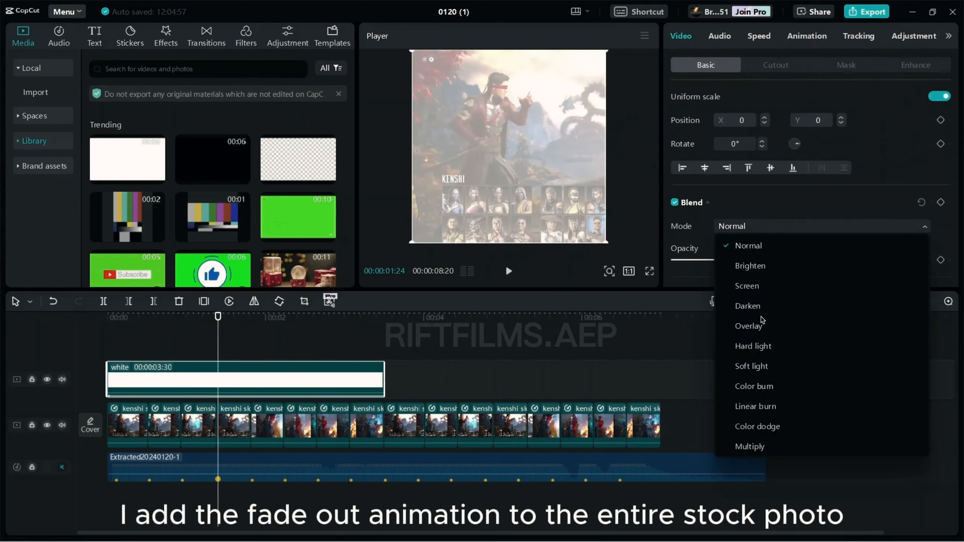
{"action": "left_click", "coordinate": [733, 322]}
{"action": "left_click_drag", "start_coordinate": [221, 338], "coordinate": [348, 363]}
{"action": "key", "text": "ctrl+b"}
{"action": "key", "text": "ctrl+b"}
{"action": "key", "text": "ctrl+b"}
{"action": "key", "text": "ctrl+b"}
{"action": "key", "text": "ctrl+b"}
{"action": "key", "text": "ctrl+b"}
{"action": "key", "text": "ctrl+b"}
Step: Copy the eight white clips, paste them after the originals, and play the edit
{"action": "left_click_drag", "start_coordinate": [118, 333], "coordinate": [406, 411]}
{"action": "key", "text": "ctrl+c"}
{"action": "key", "text": "ctrl+v"}
{"action": "left_click", "coordinate": [254, 347]}
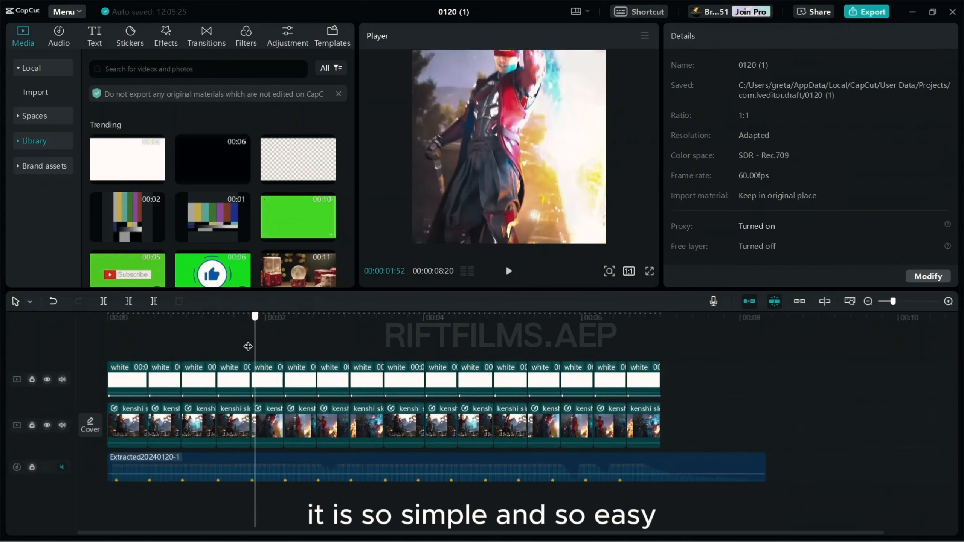
{"action": "left_click_drag", "start_coordinate": [248, 347], "coordinate": [106, 333]}
{"action": "key", "text": "space"}
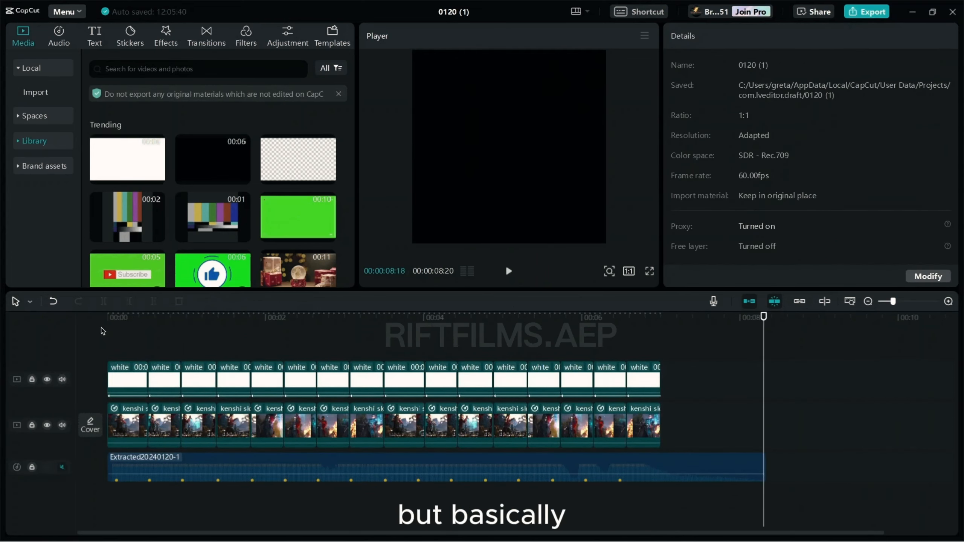